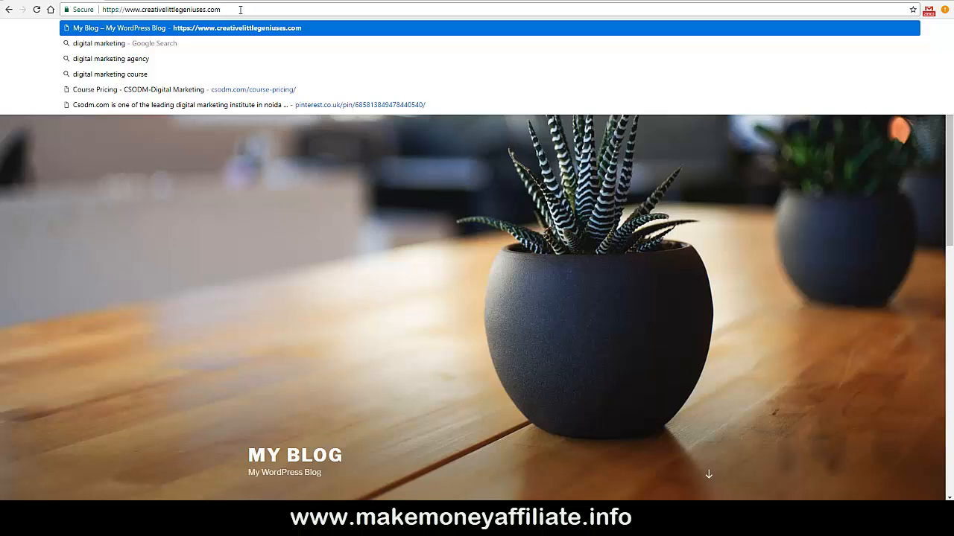
# Paste /wp-admin after the site URL in the browser's address bar.
pyautogui.rightClick(240, 10)
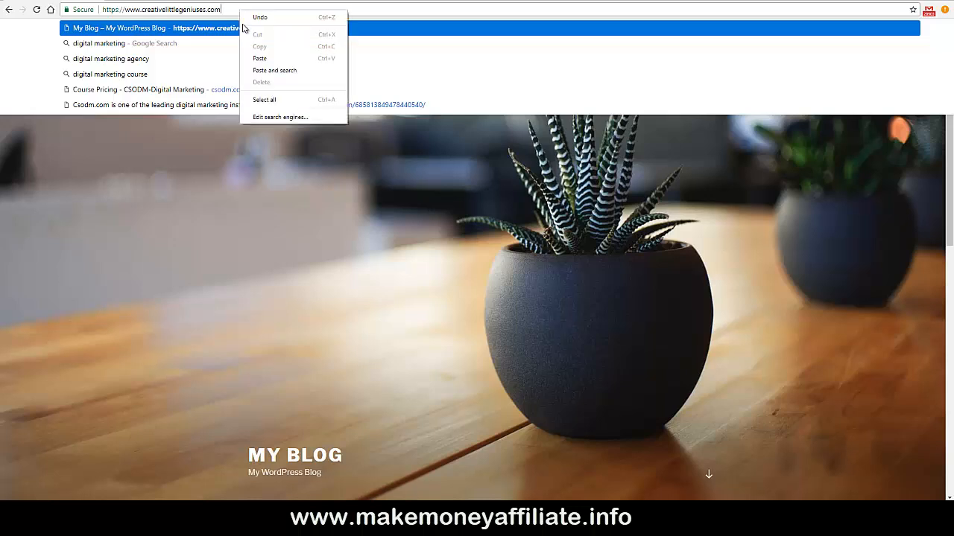
pyautogui.click(259, 59)
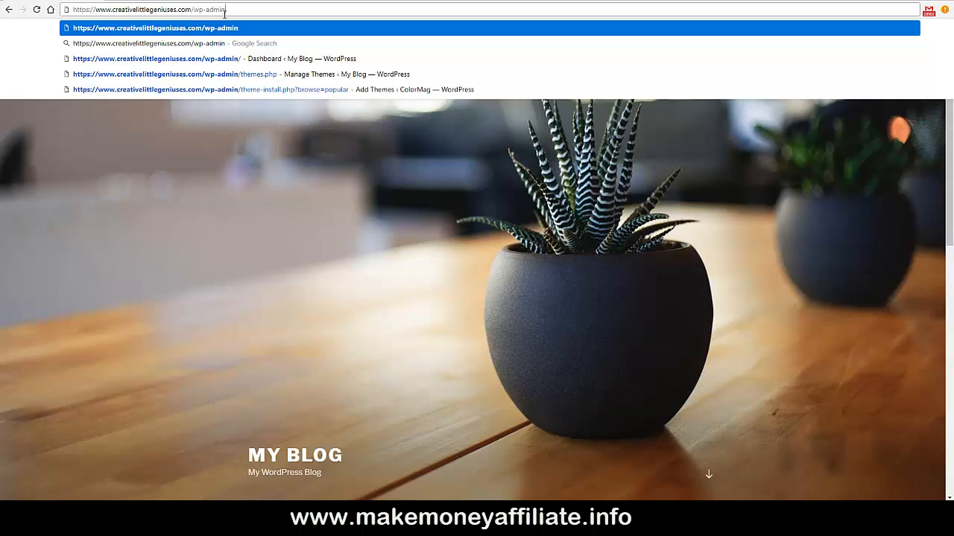
# Load the /wp-admin login page and tick Remember Me.
pyautogui.click(185, 30)
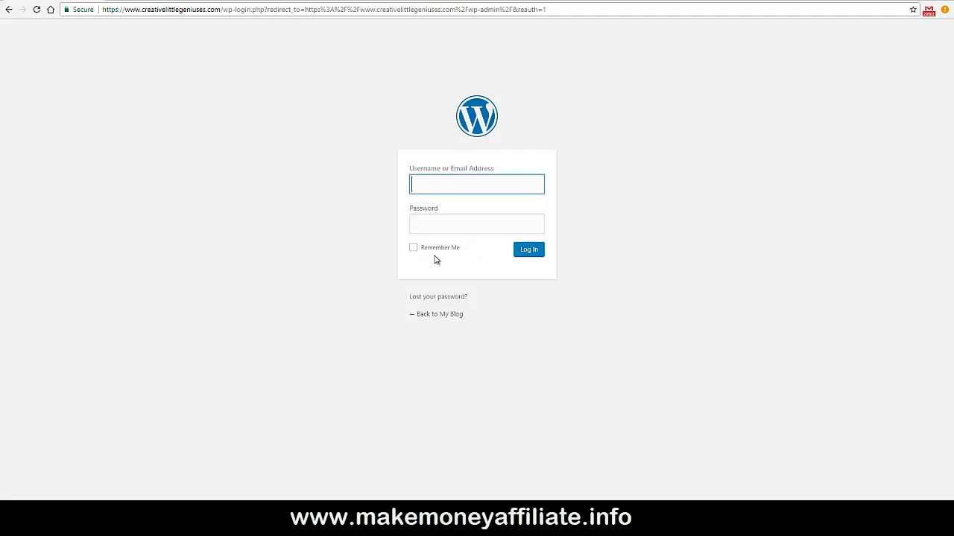
pyautogui.click(414, 249)
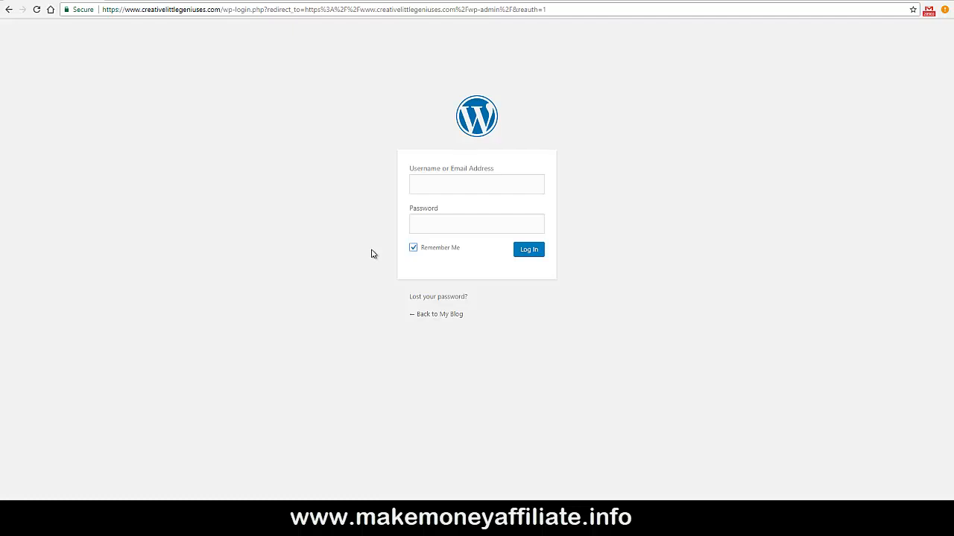
# Go to the 'Lost your password?' page from the login form.
pyautogui.click(442, 298)
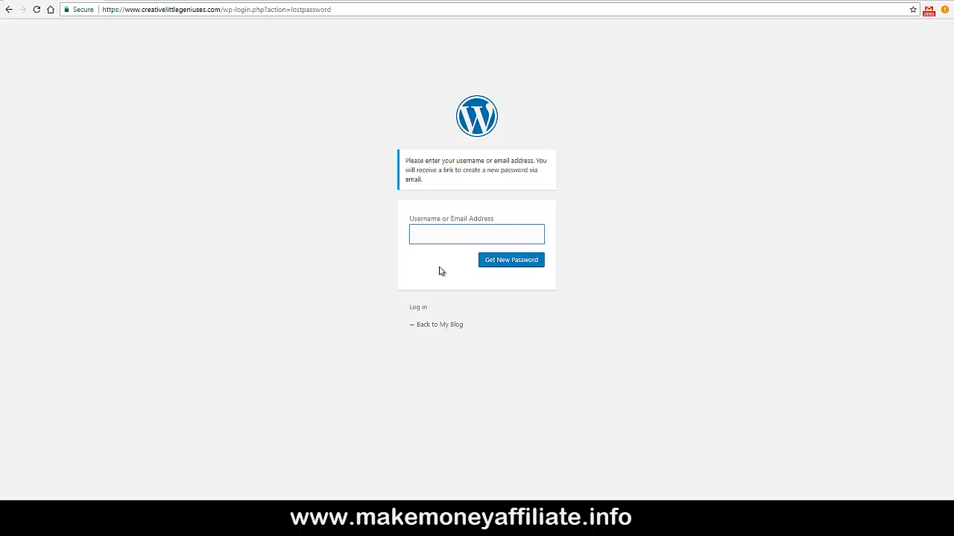
# Return to the login form and sign in with the admin username and account password.
pyautogui.click(418, 309)
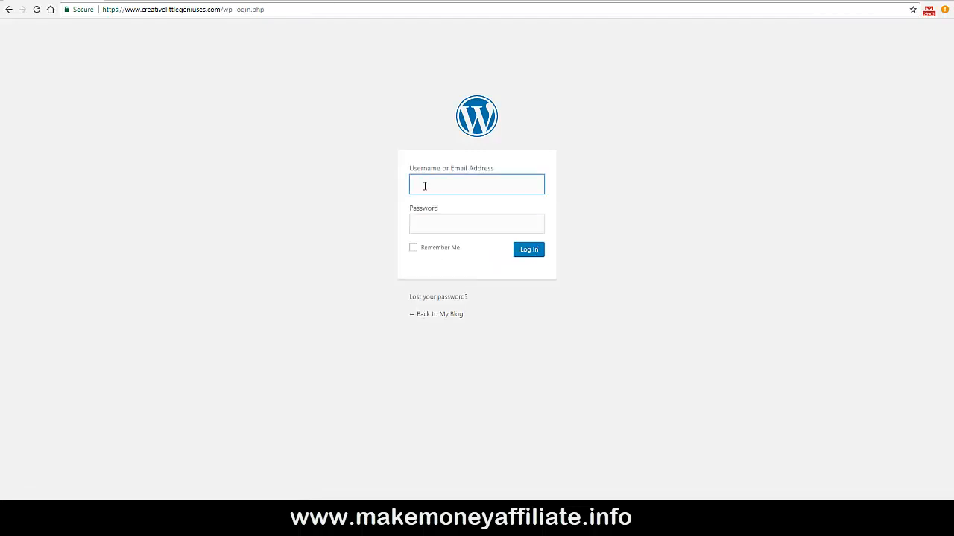
pyautogui.write('admin')
pyautogui.press('Tab')
pyautogui.write('•••')
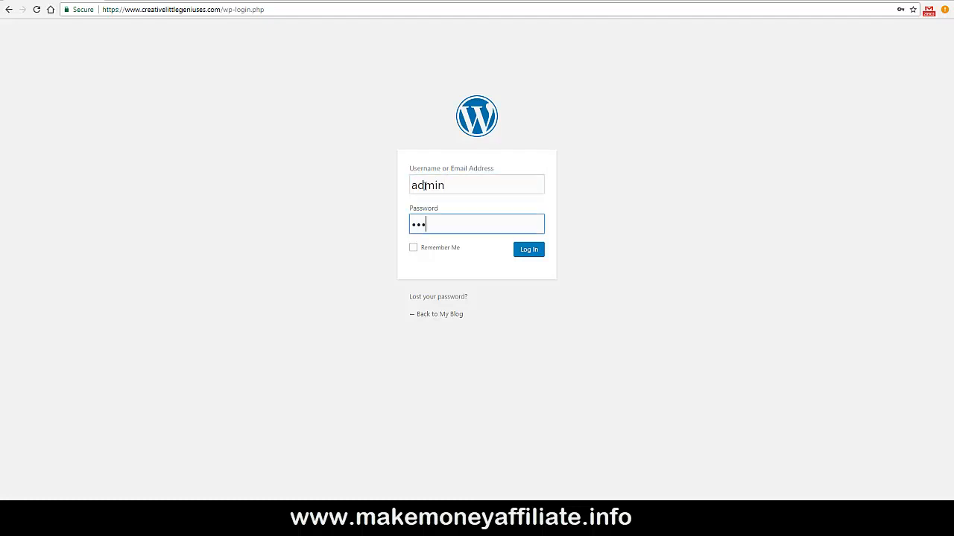
pyautogui.write('•••••••')
pyautogui.click(528, 249)
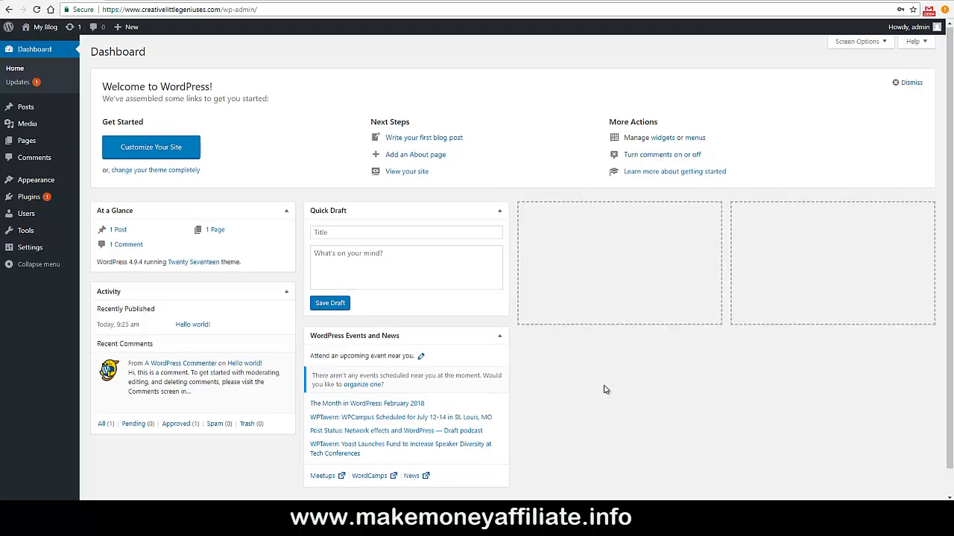
pyautogui.scroll(-1, 604, 389)
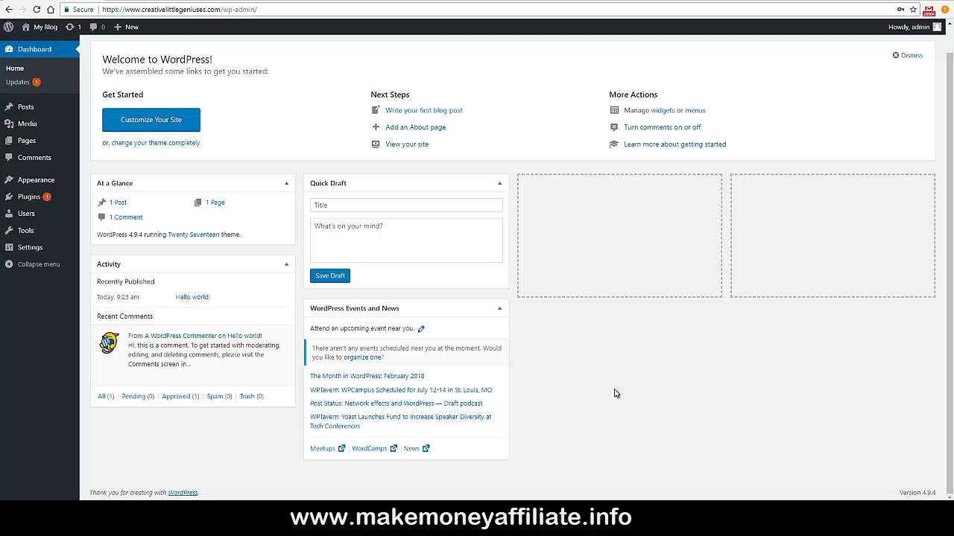
pyautogui.scroll(1, 614, 393)
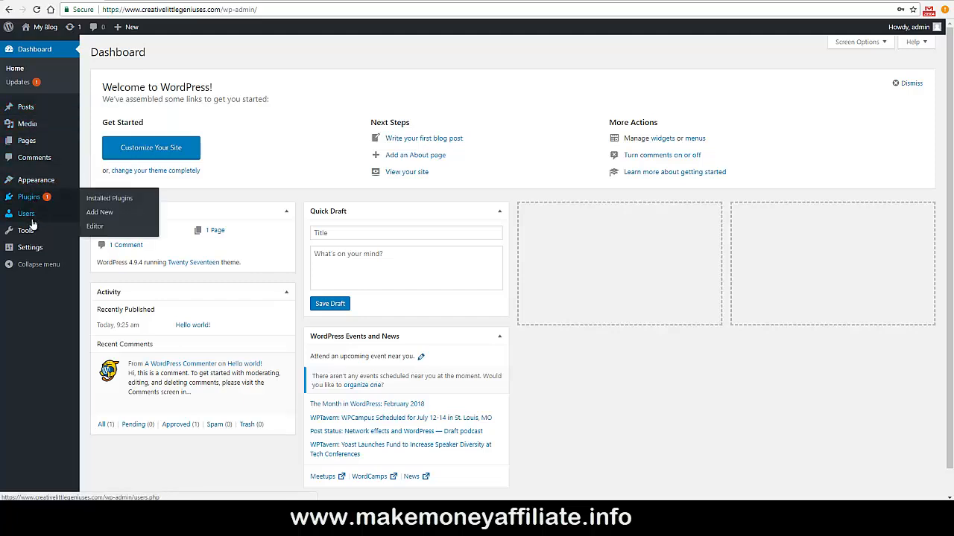
pyautogui.moveTo(33, 232)
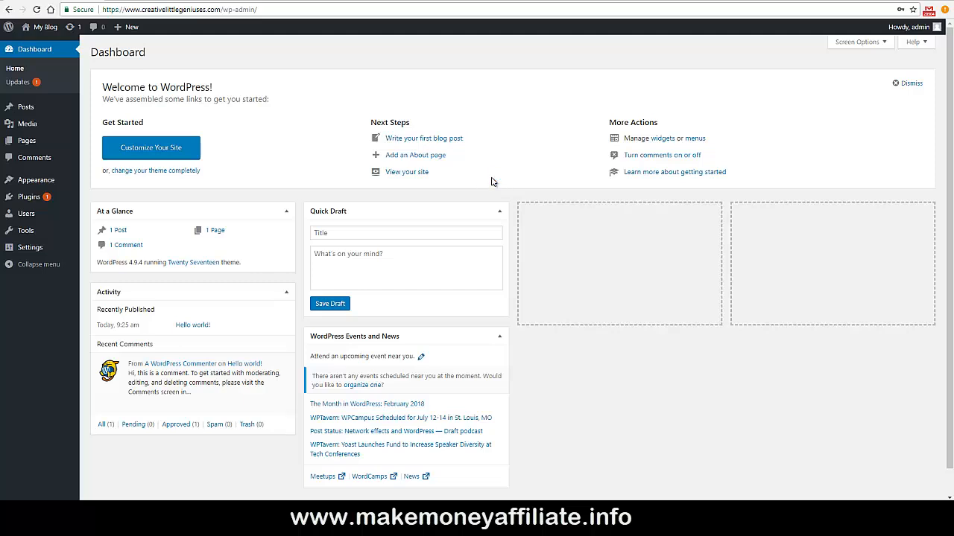
# Put WordPress Events and News in the third column and Activity in the far-right column.
pyautogui.moveTo(409, 337); pyautogui.dragTo(621, 217)
pyautogui.moveTo(247, 295); pyautogui.dragTo(879, 210)
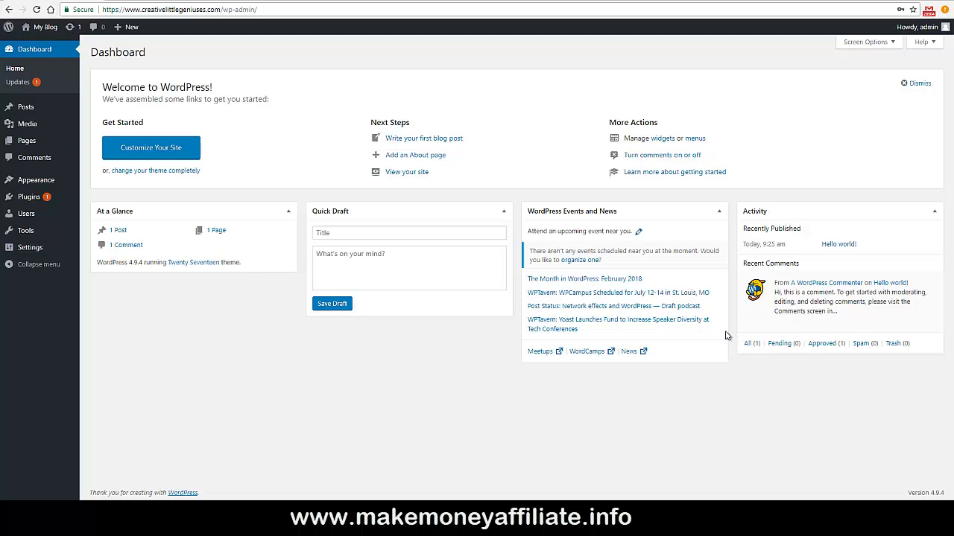
pyautogui.click(719, 213)
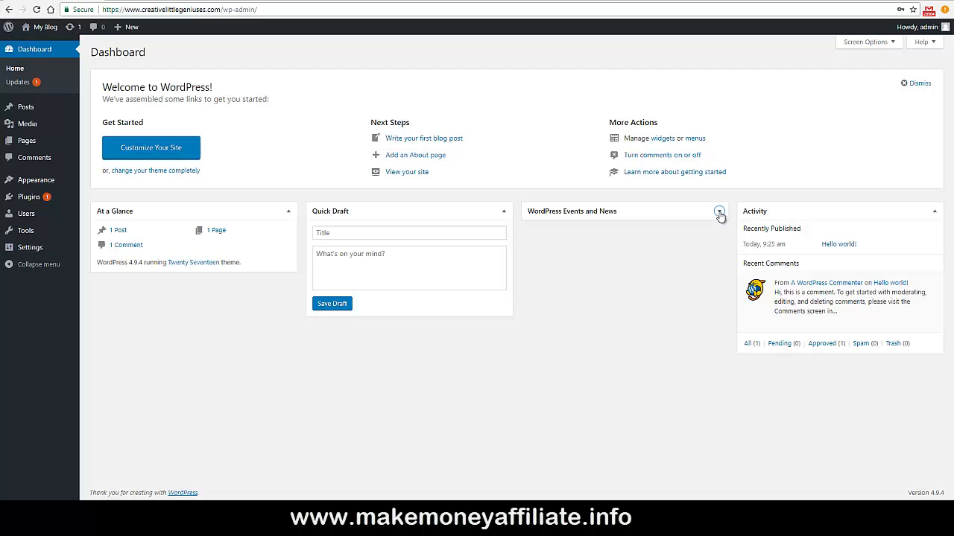
pyautogui.click(719, 213)
pyautogui.moveTo(684, 211); pyautogui.dragTo(253, 299)
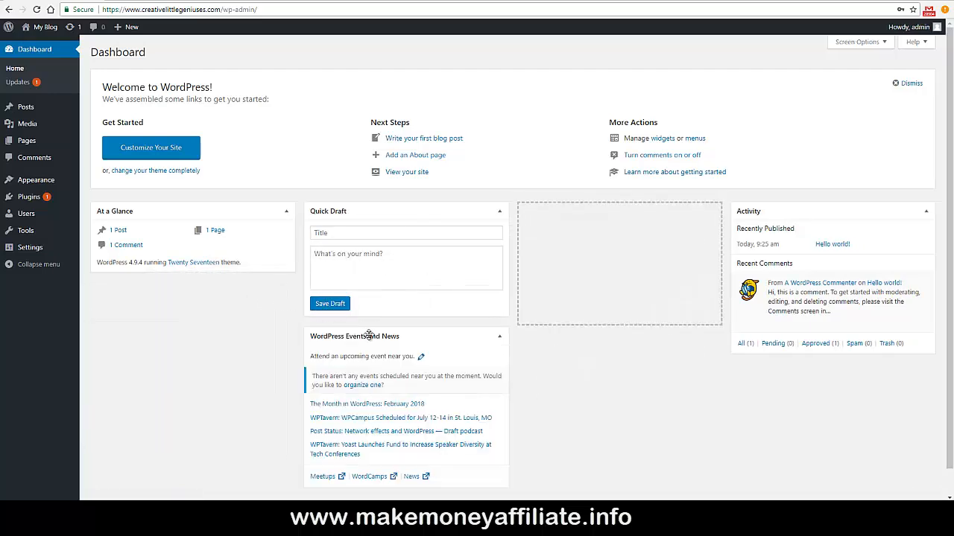
pyautogui.moveTo(368, 336); pyautogui.dragTo(587, 216)
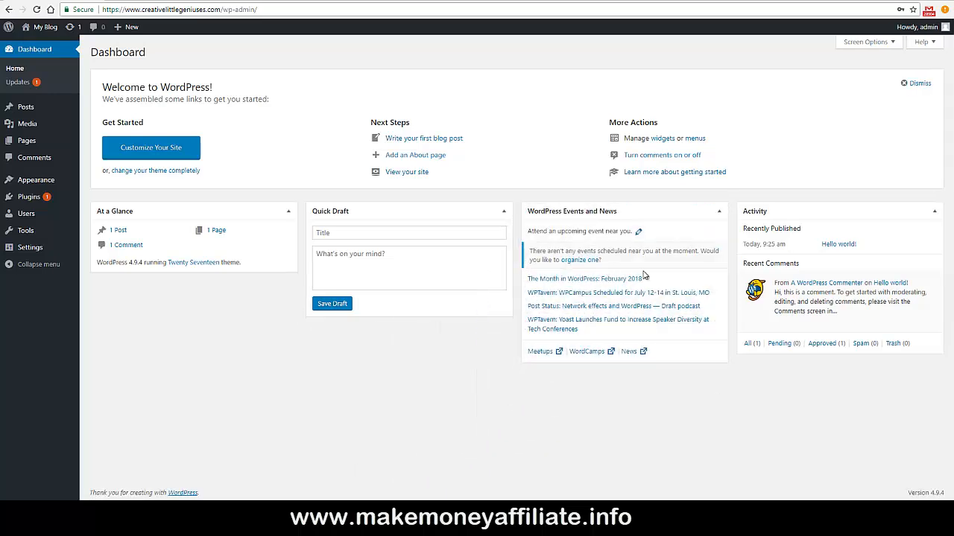
pyautogui.click(858, 42)
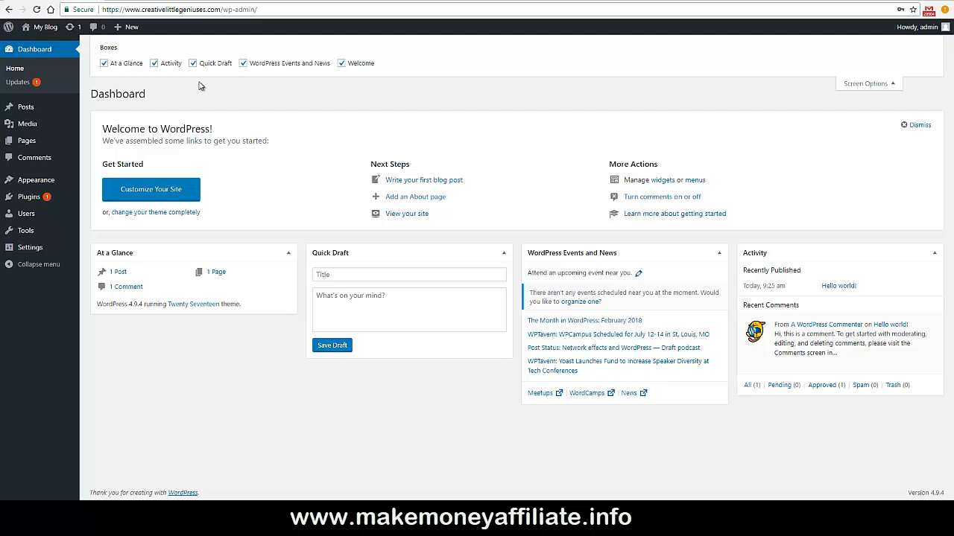
pyautogui.click(341, 64)
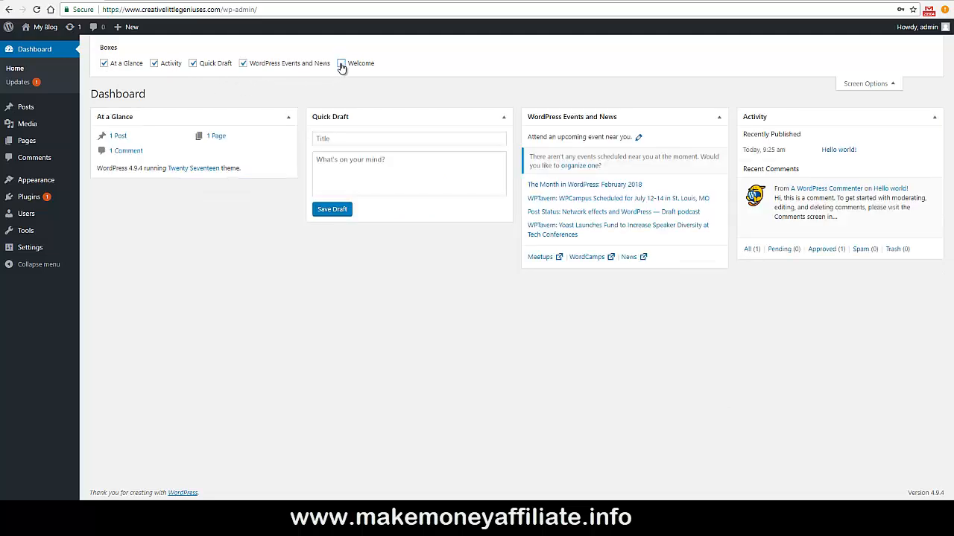
pyautogui.click(242, 64)
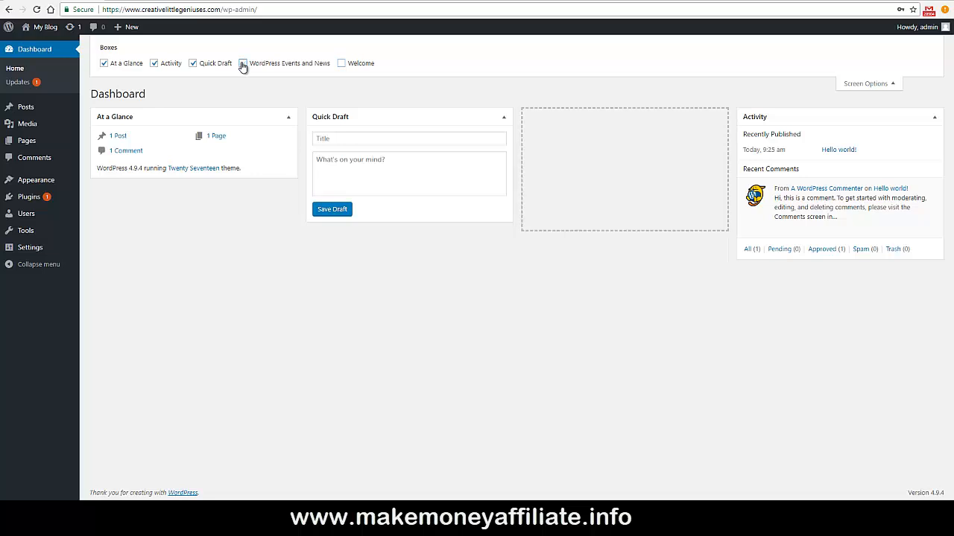
pyautogui.click(242, 64)
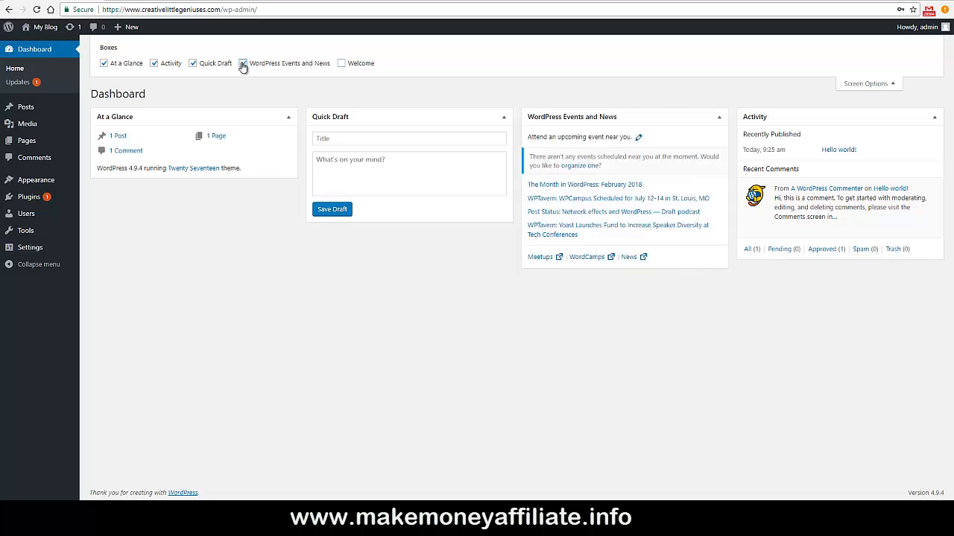
pyautogui.click(851, 87)
pyautogui.click(860, 45)
pyautogui.click(342, 64)
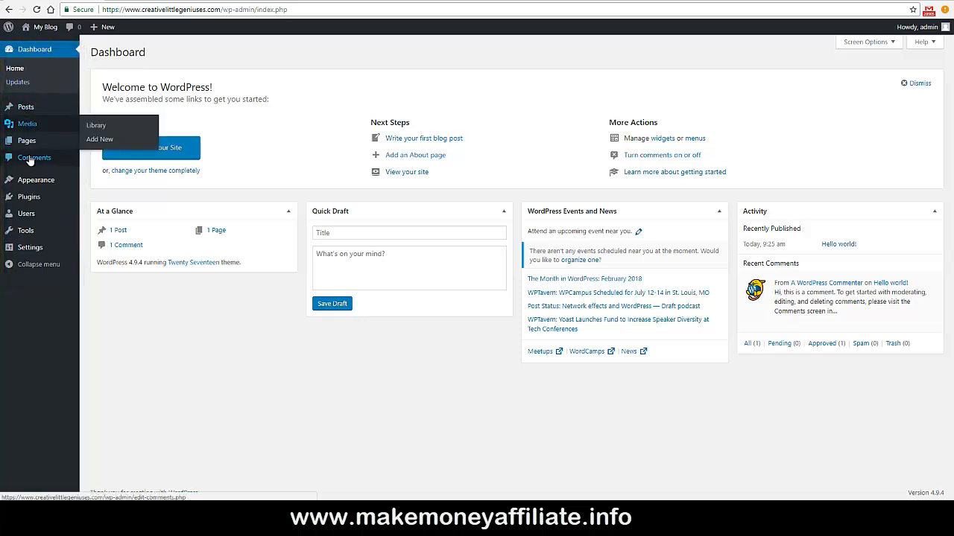
# Browse the Posts and Pages lists, ending in the Media Library showing avatar.jpg.
pyautogui.moveTo(20, 182)
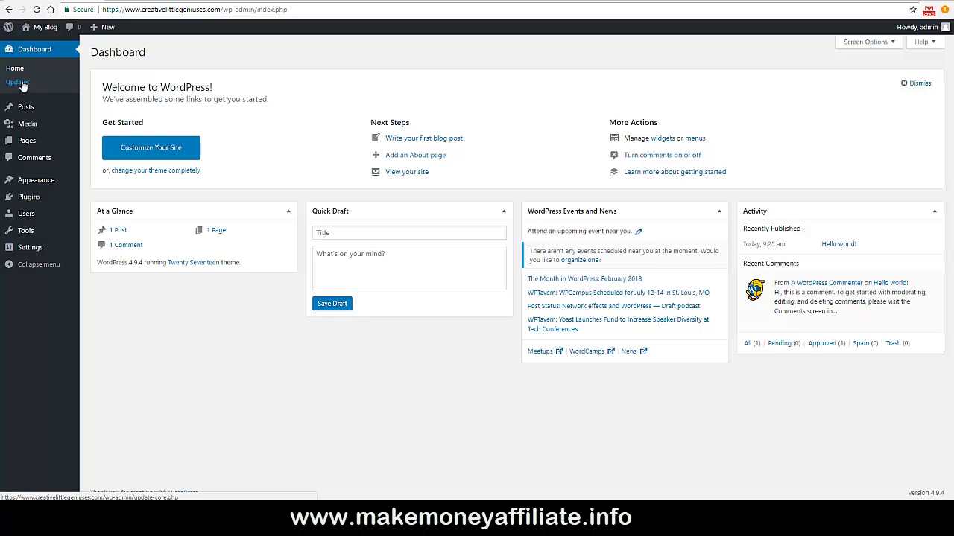
pyautogui.moveTo(42, 110)
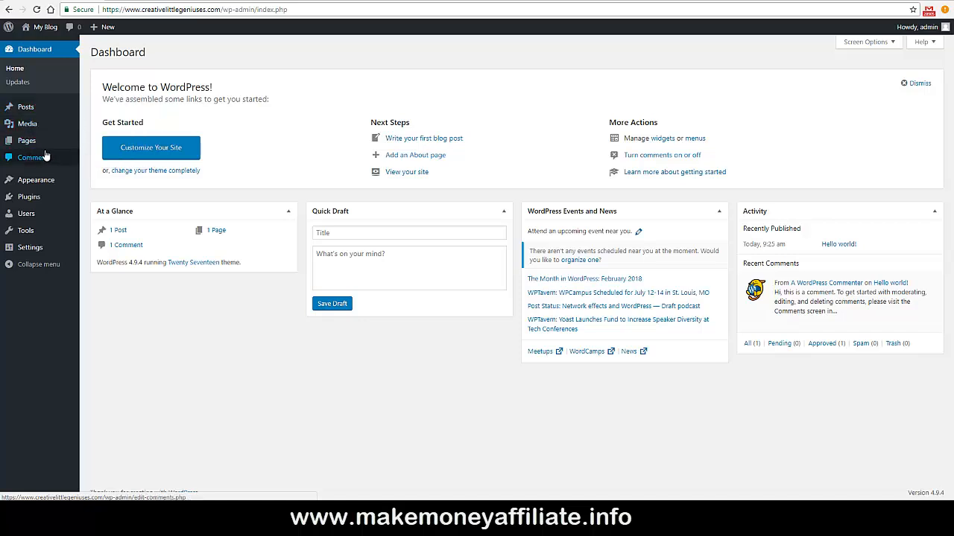
pyautogui.click(28, 109)
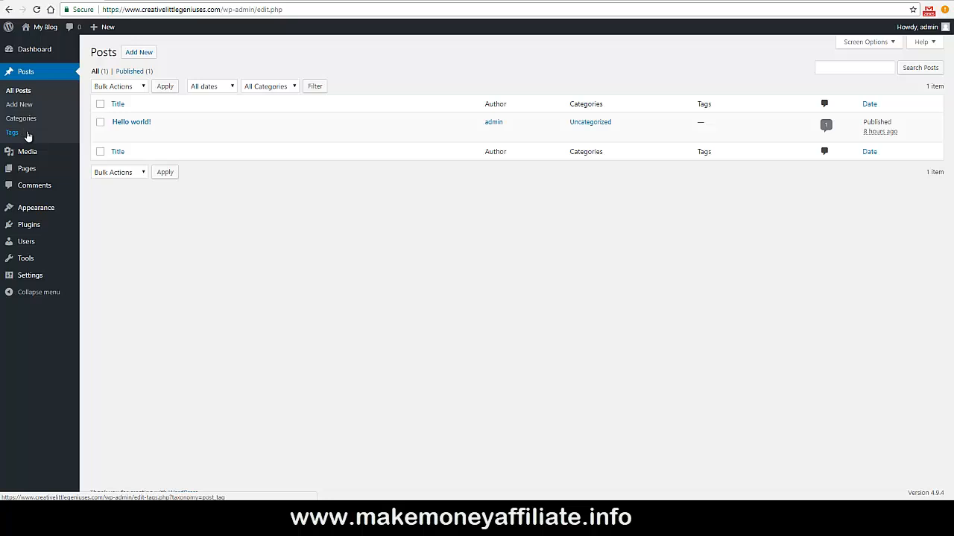
pyautogui.moveTo(30, 154)
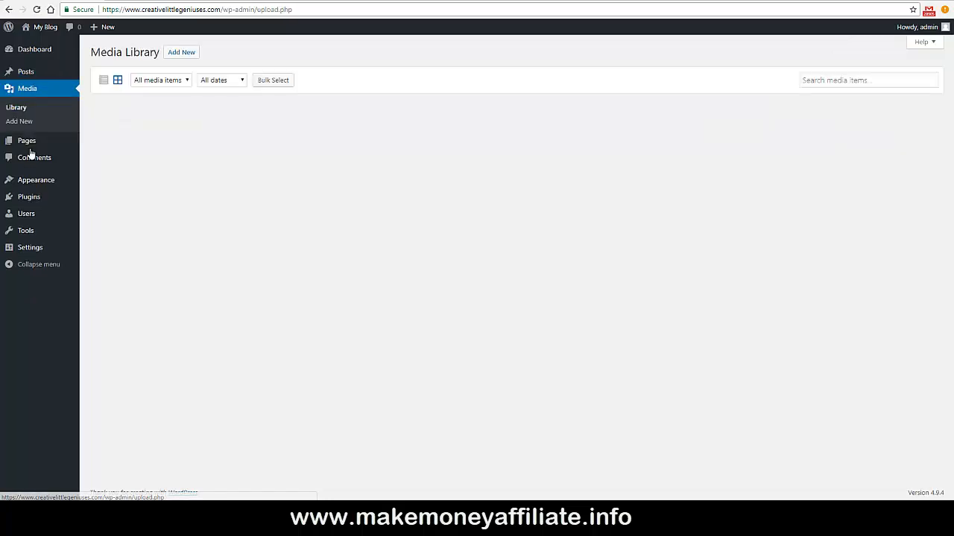
pyautogui.click(103, 82)
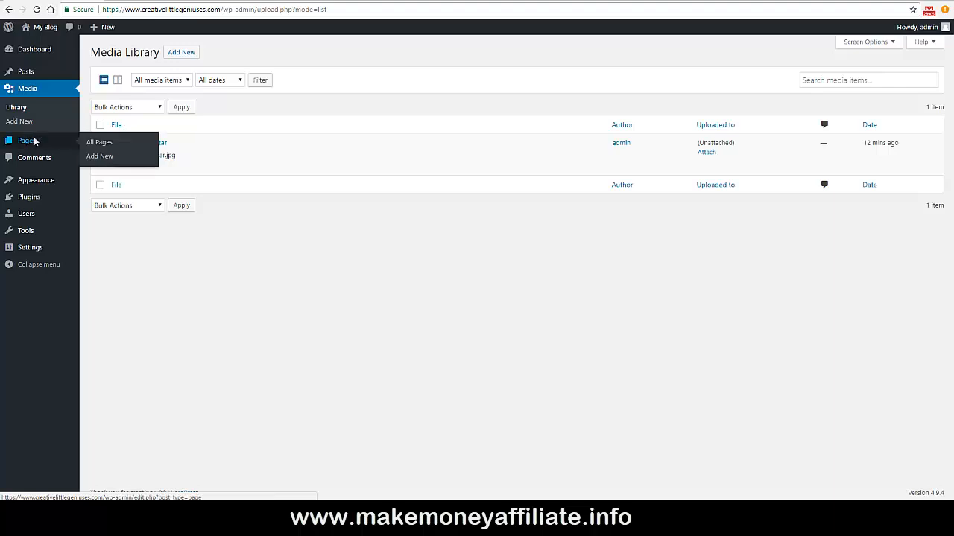
pyautogui.click(34, 141)
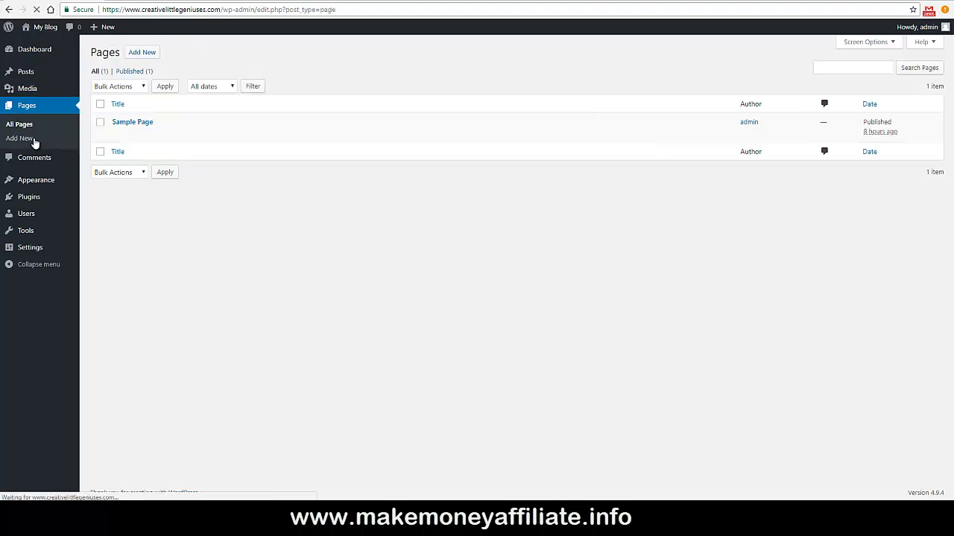
pyautogui.click(25, 90)
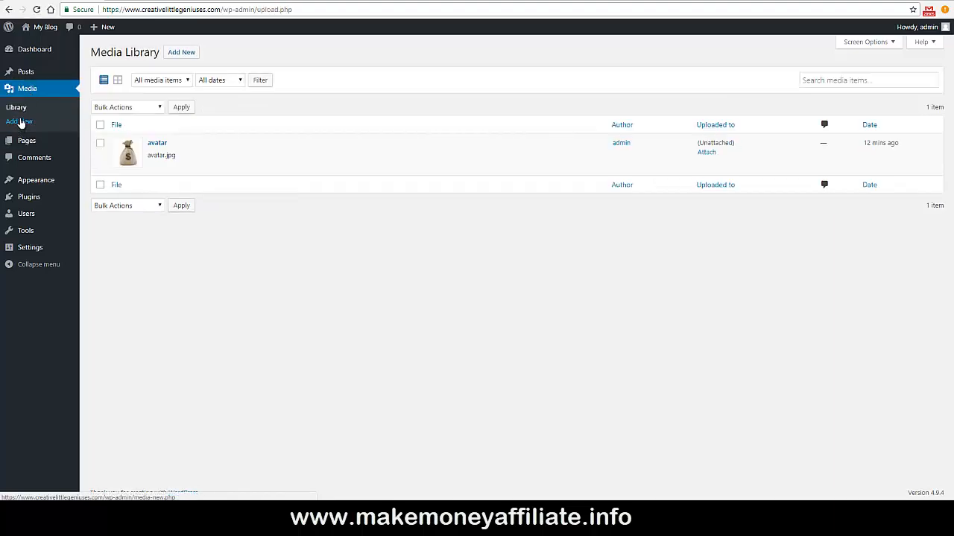
# Open Appearance > Themes to view the three installed themes.
pyautogui.moveTo(26, 143)
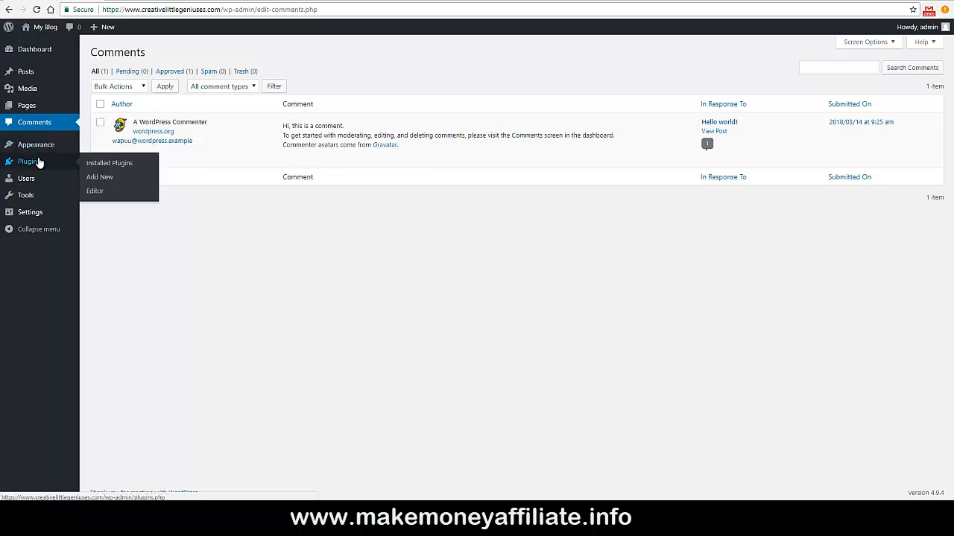
pyautogui.moveTo(32, 198)
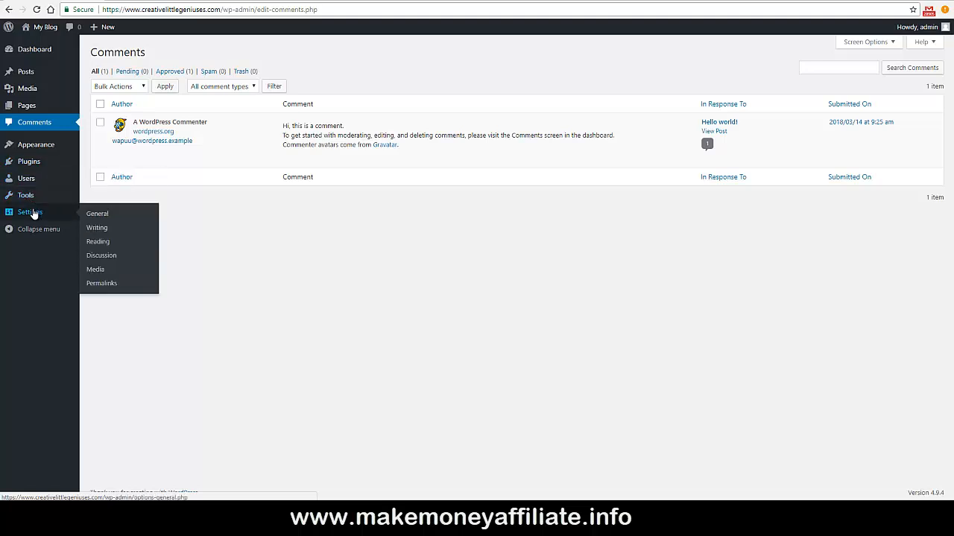
pyautogui.click(34, 144)
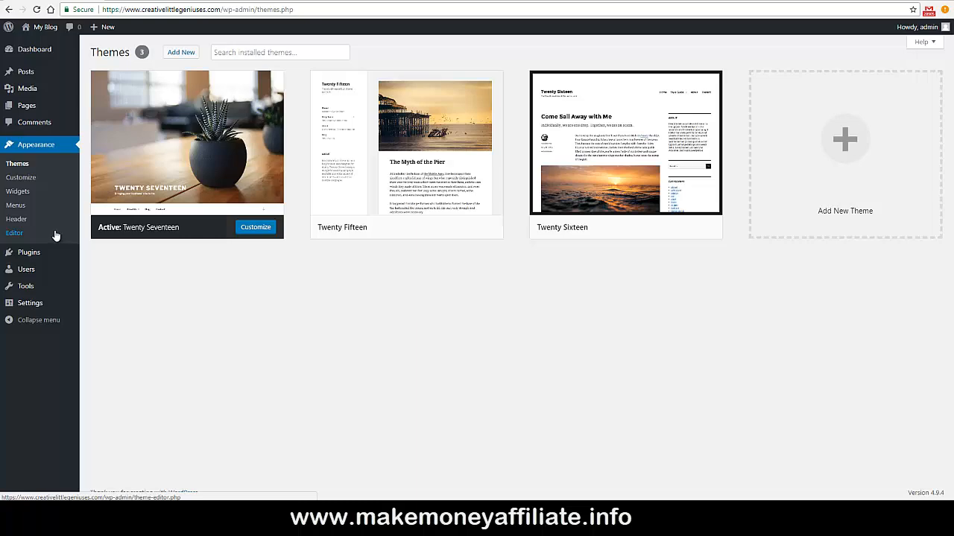
# Browse the Add Themes gallery, including the Latest themes tab.
pyautogui.click(179, 54)
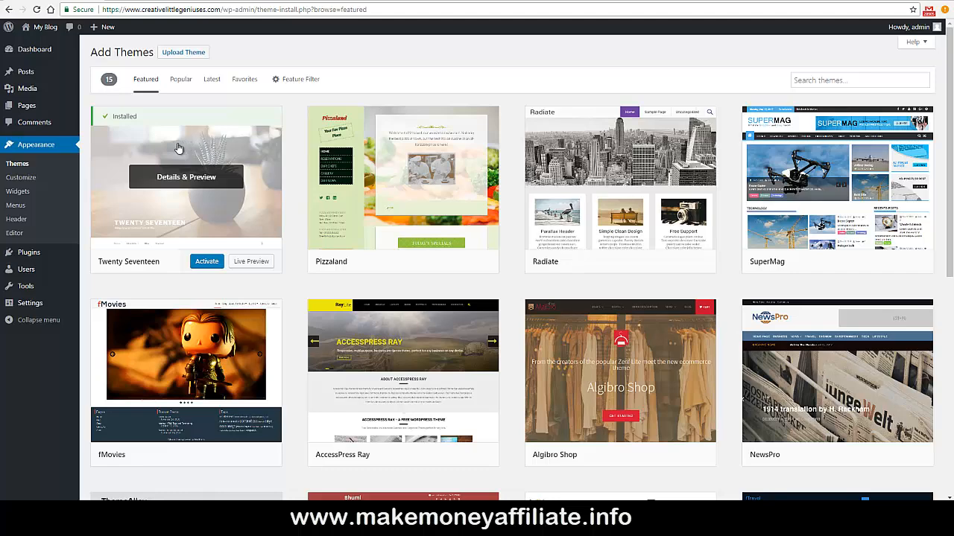
pyautogui.scroll(-4, 383, 177)
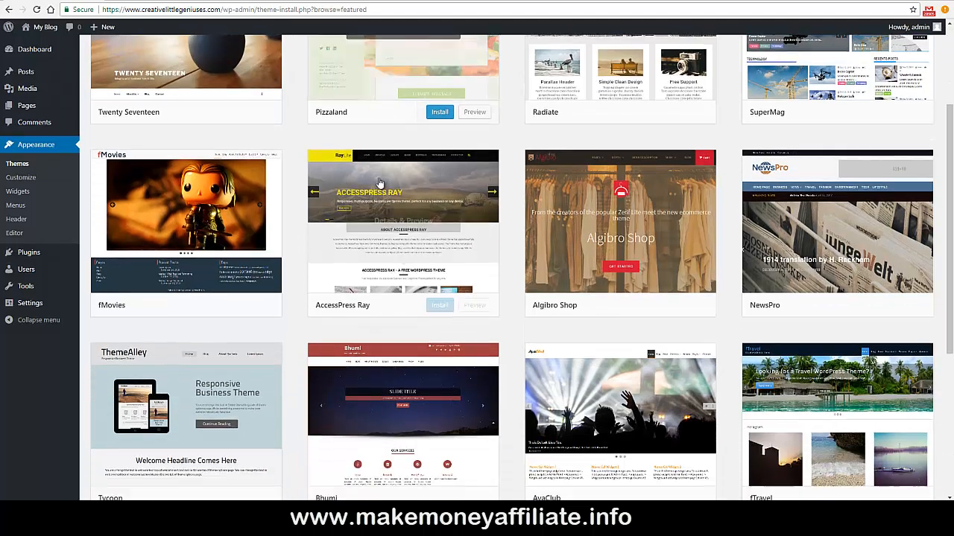
pyautogui.scroll(-2, 379, 182)
pyautogui.scroll(6, 379, 183)
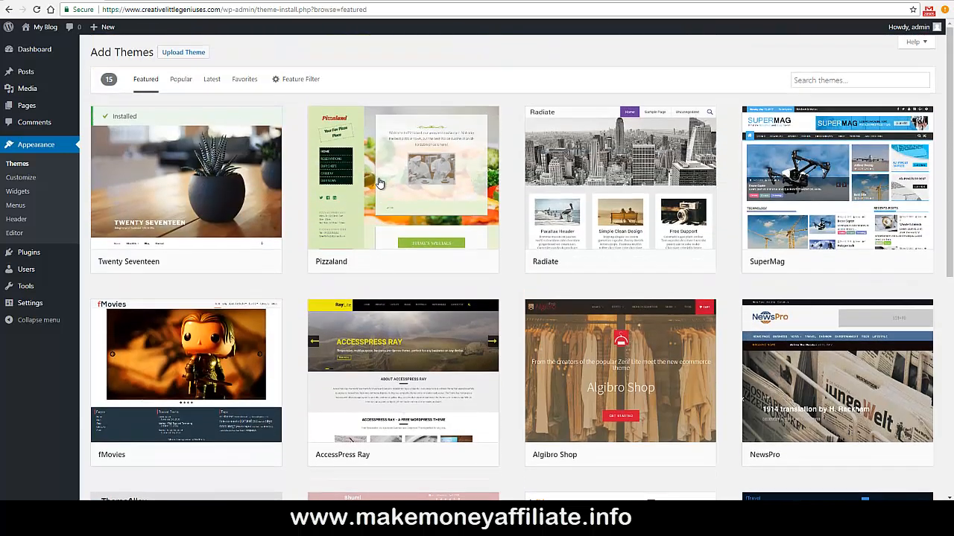
pyautogui.click(209, 88)
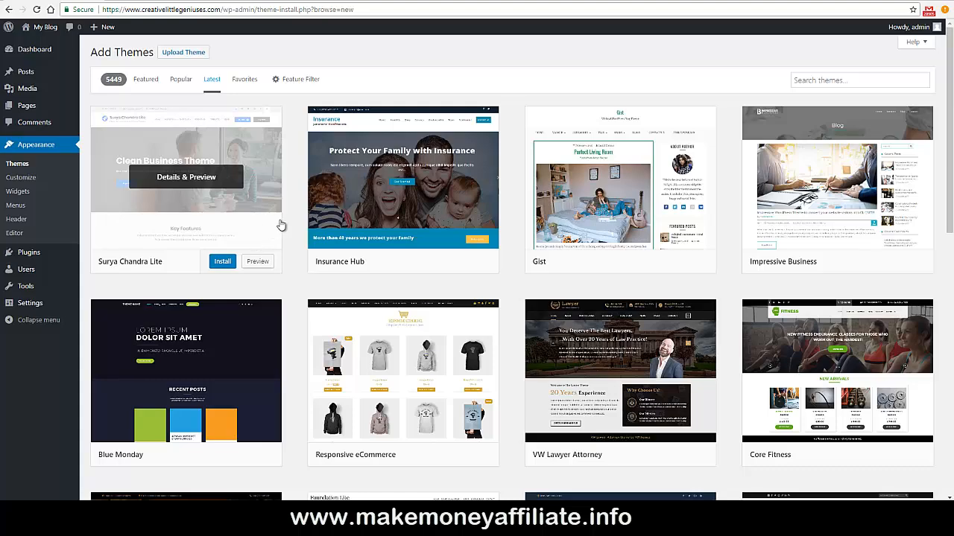
pyautogui.scroll(-3, 294, 205)
pyautogui.scroll(-4, 295, 205)
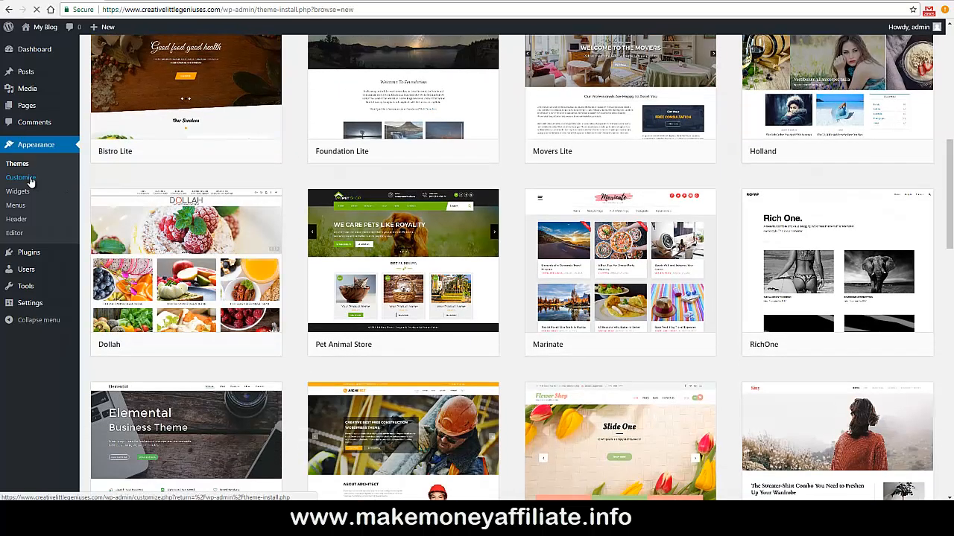
# Preview the live site Customizer, then close it back to the admin.
pyautogui.click(21, 177)
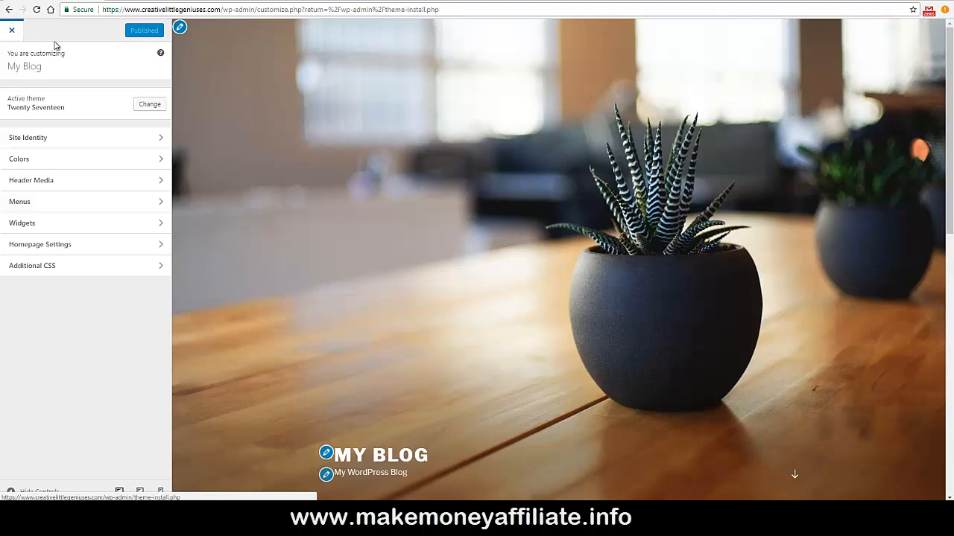
pyautogui.scroll(-3, 243, 70)
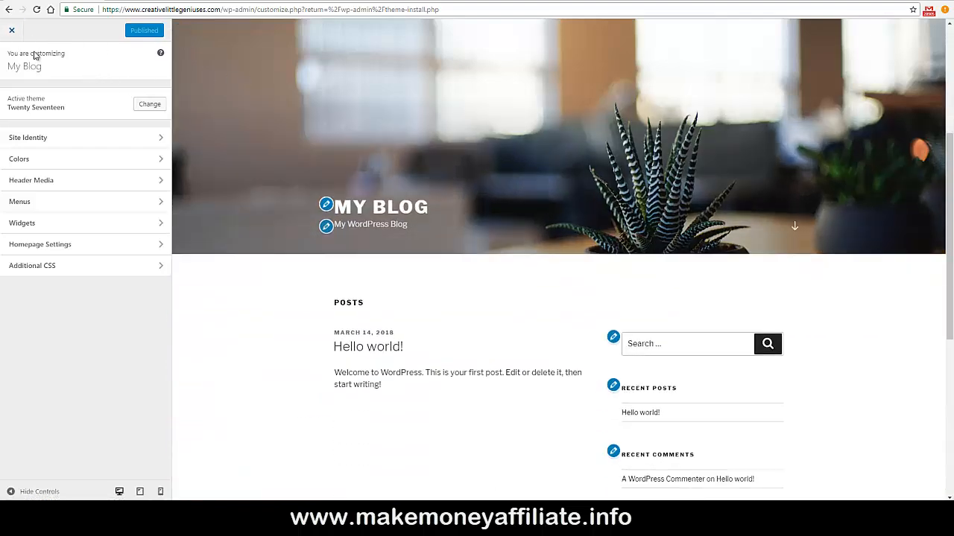
pyautogui.click(12, 29)
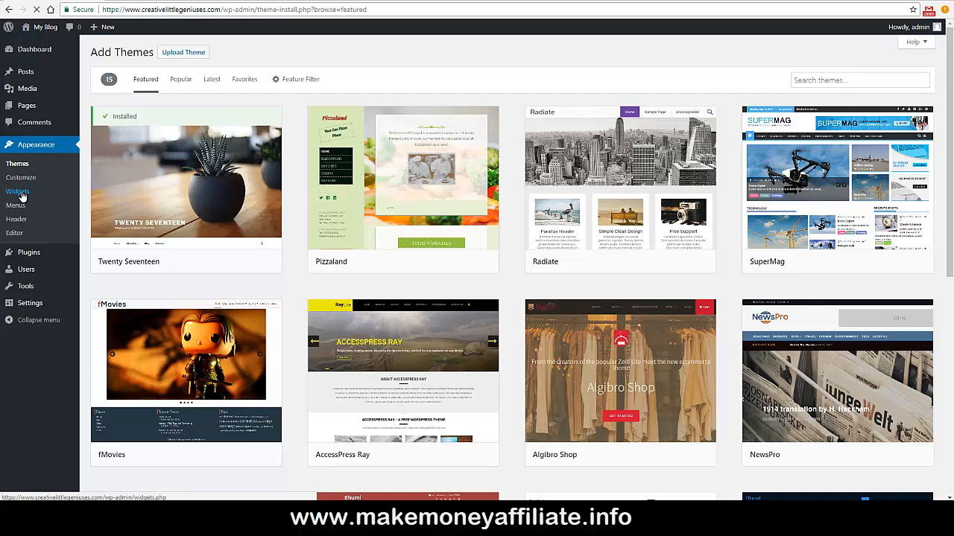
# On the Widgets page, add a Gallery widget titled 'g' to Blog Sidebar, then remove it.
pyautogui.click(18, 193)
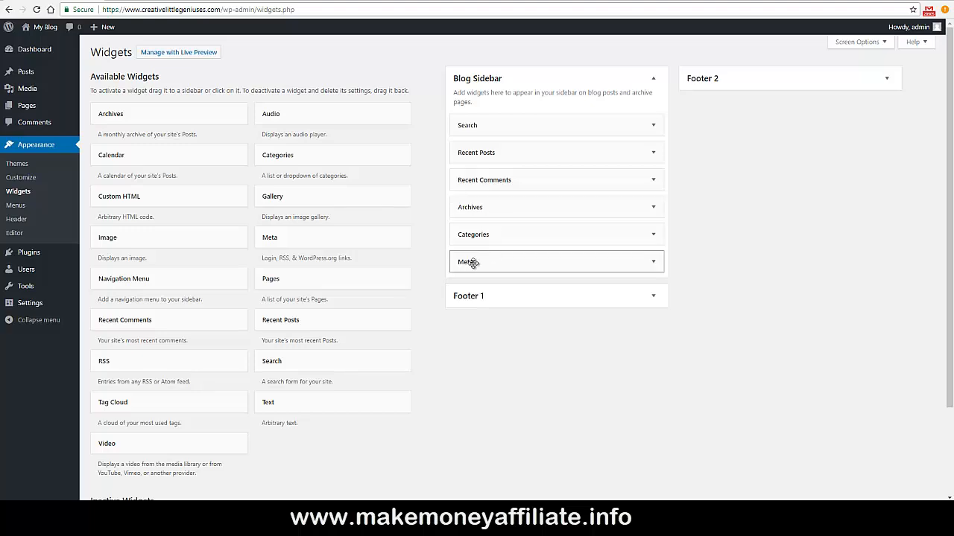
pyautogui.scroll(-3, 422, 231)
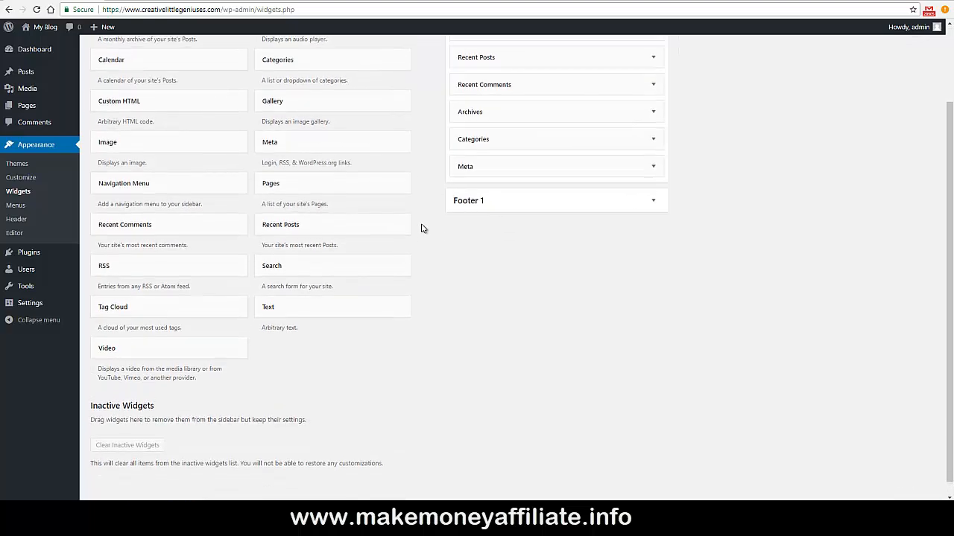
pyautogui.scroll(3, 422, 228)
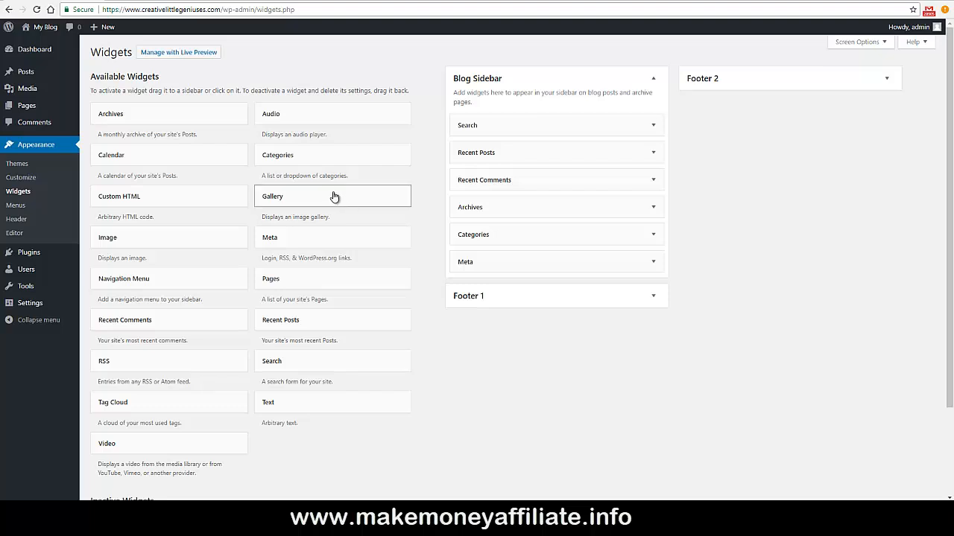
pyautogui.moveTo(335, 196); pyautogui.dragTo(537, 209)
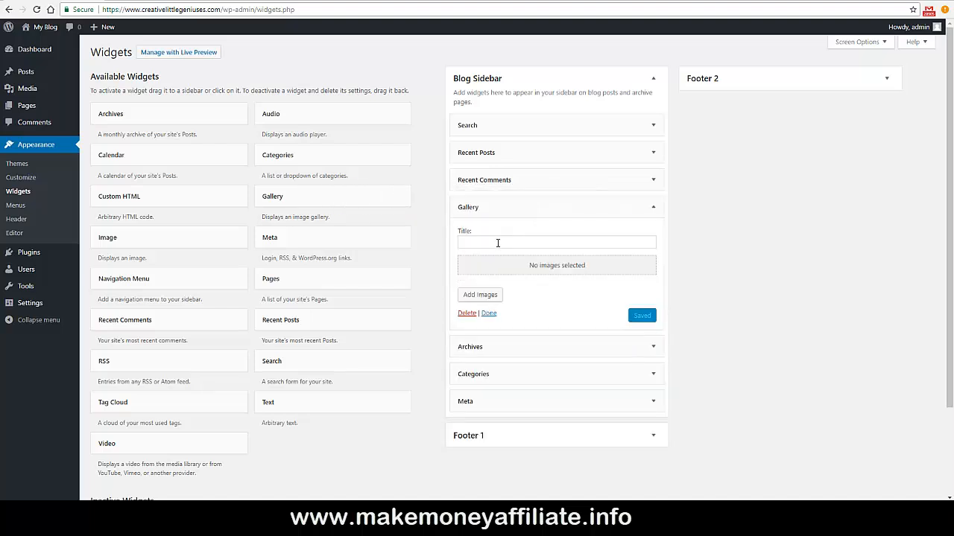
pyautogui.click(498, 242)
pyautogui.write('gall')
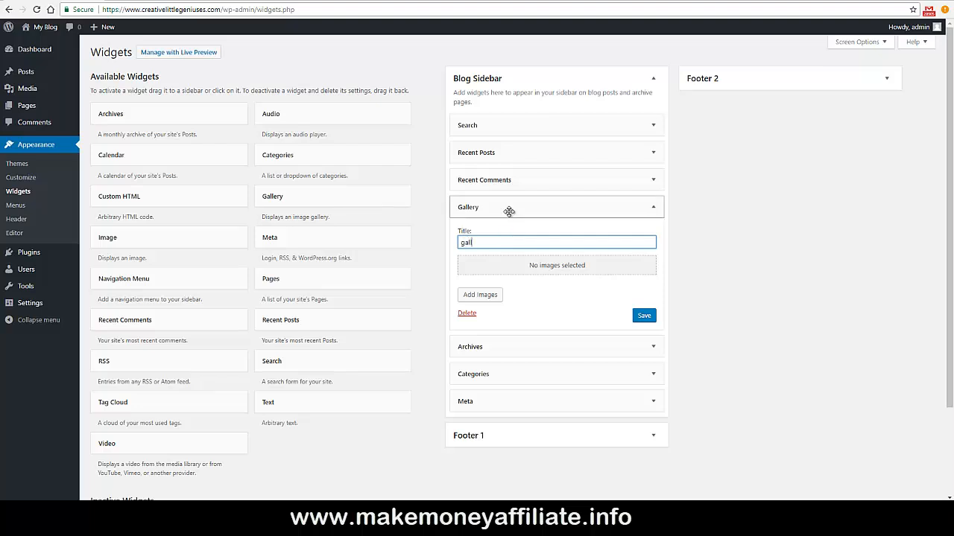
pyautogui.moveTo(511, 207); pyautogui.dragTo(306, 211)
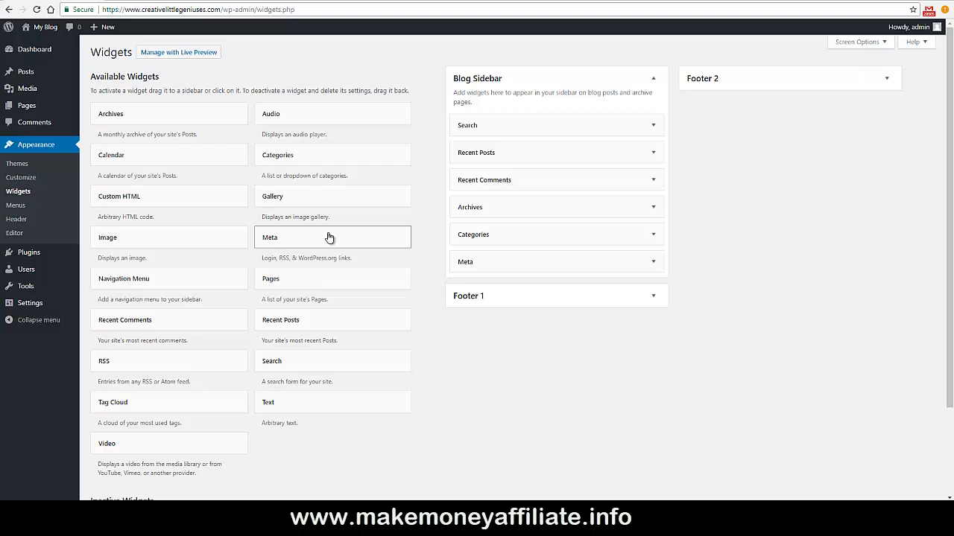
# Create a menu named 'new' with Sample Page, assign it to Top Menu, and save.
pyautogui.click(16, 206)
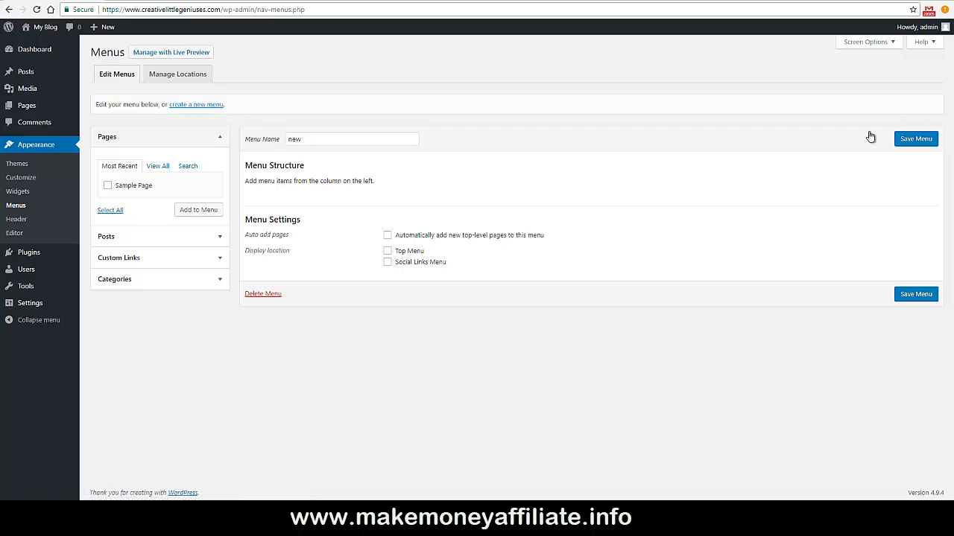
pyautogui.click(912, 140)
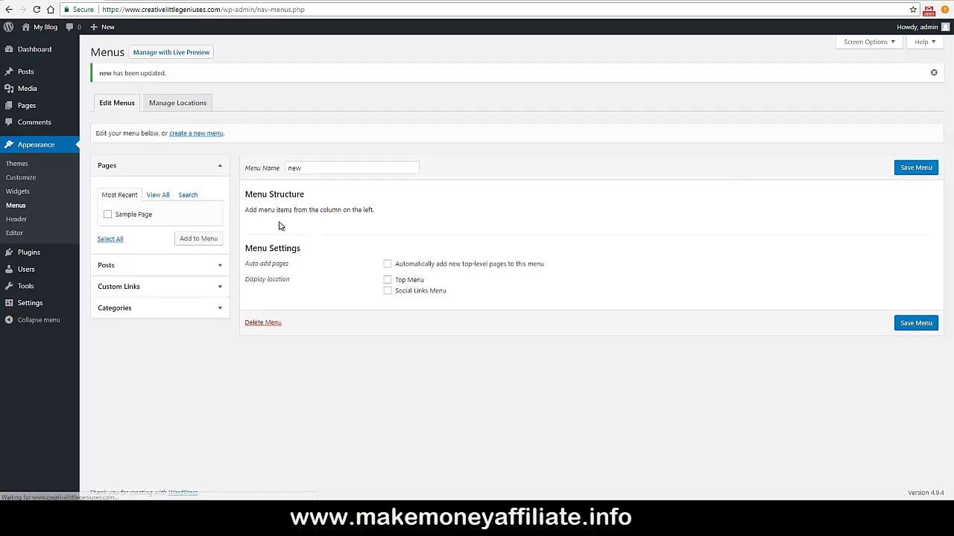
pyautogui.click(108, 214)
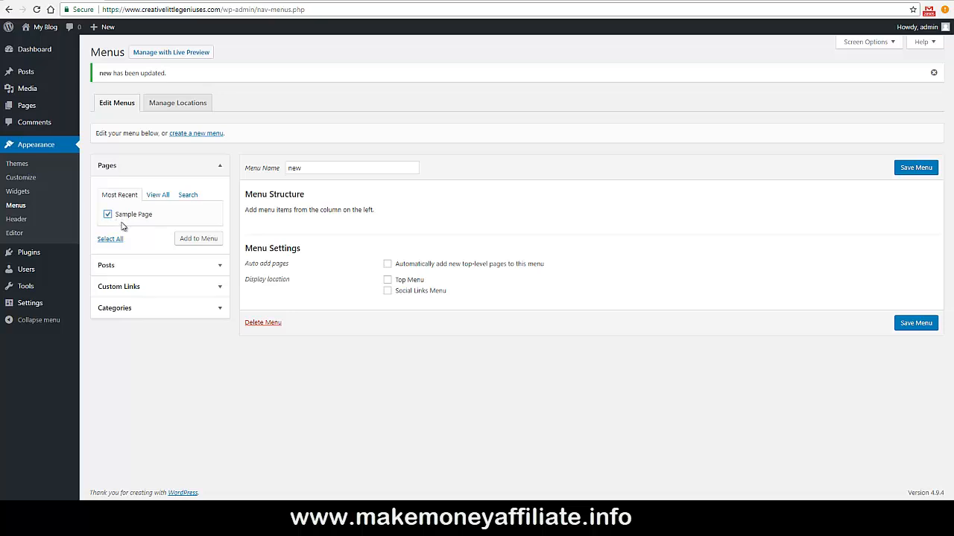
pyautogui.click(198, 239)
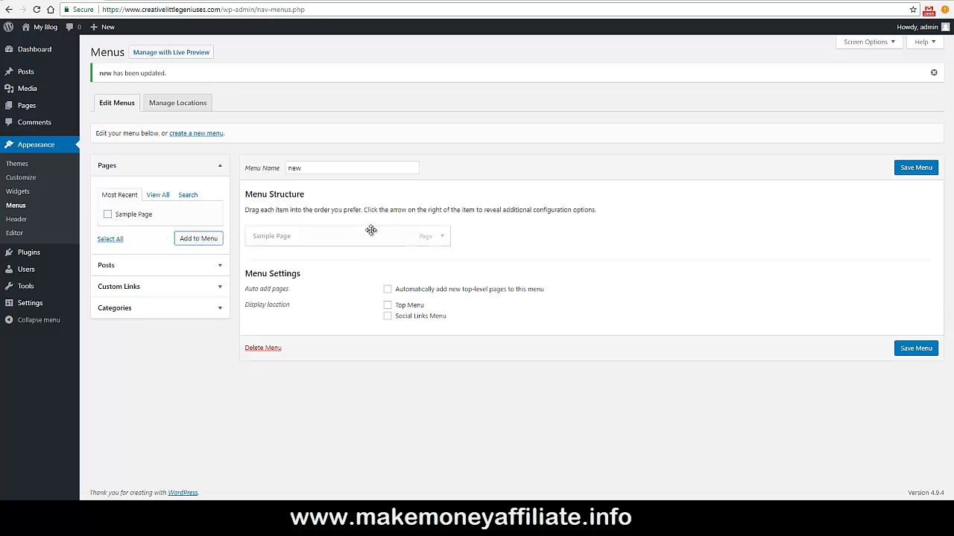
pyautogui.click(388, 305)
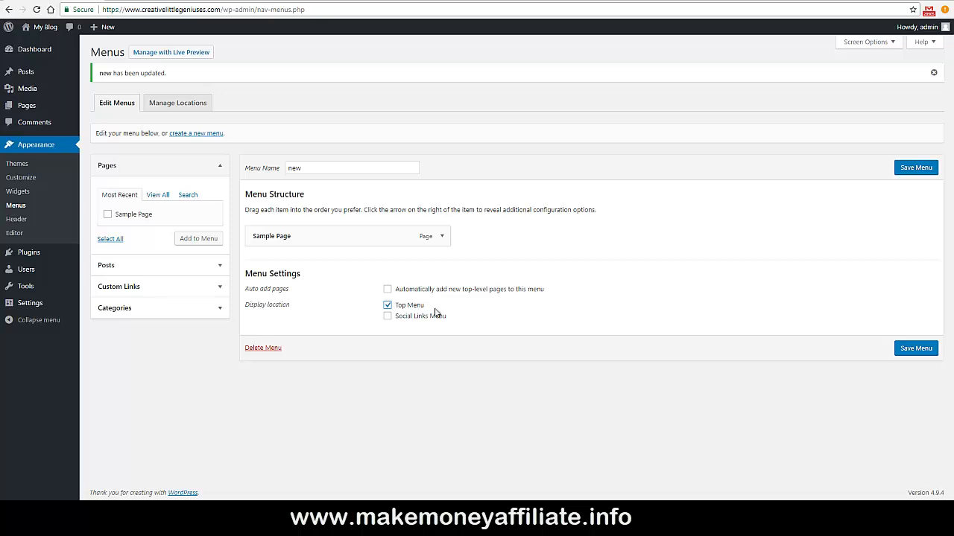
pyautogui.click(903, 350)
# Add the Hello world! post to the menu, then view header image settings in the Customizer.
pyautogui.click(119, 266)
pyautogui.click(108, 236)
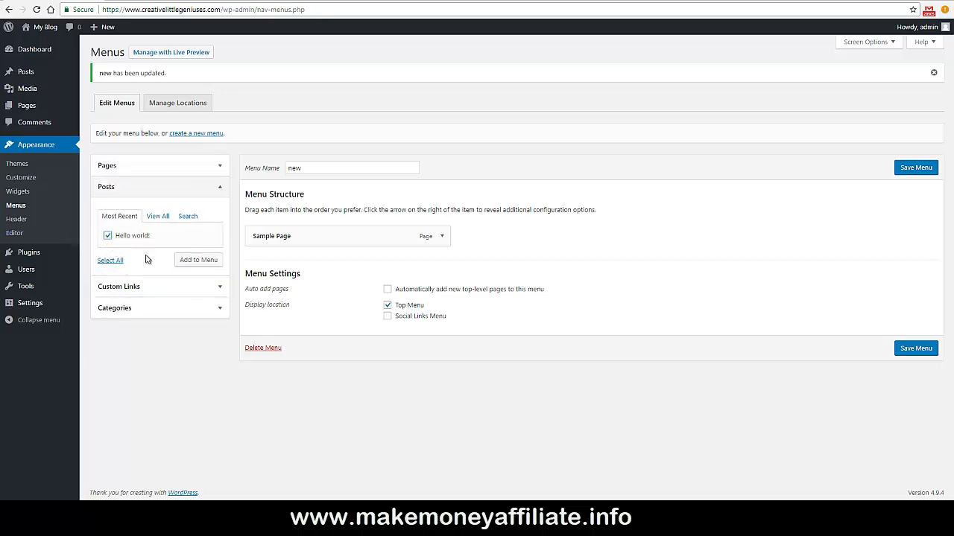
pyautogui.click(198, 261)
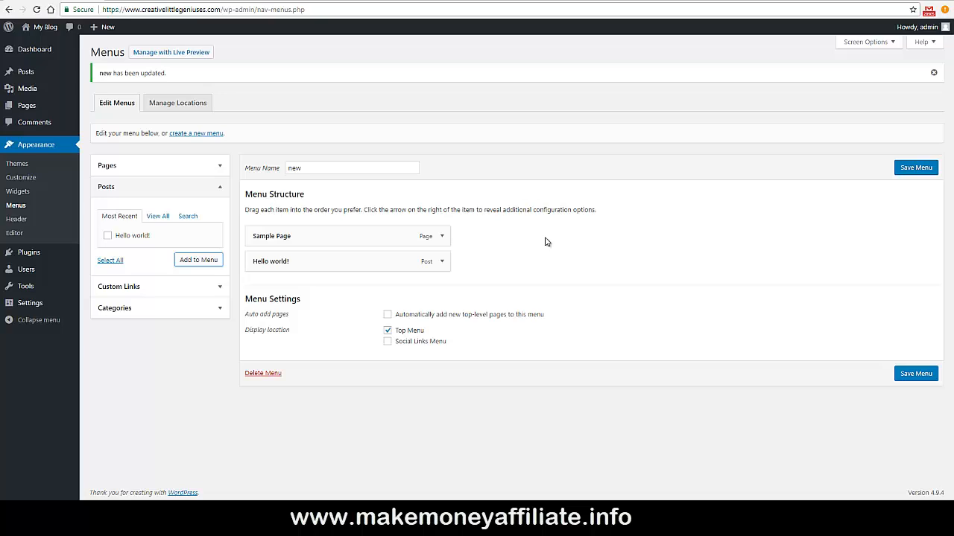
pyautogui.click(442, 237)
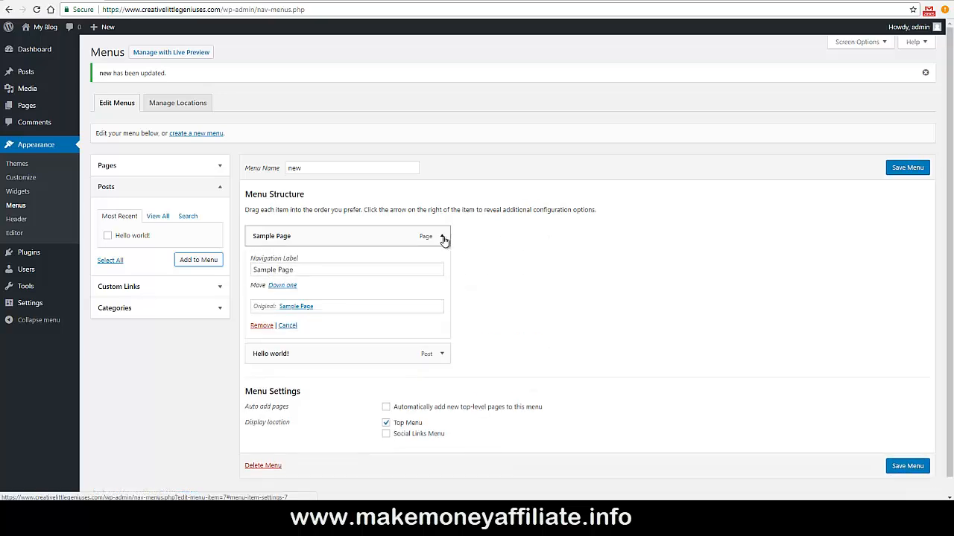
pyautogui.click(29, 220)
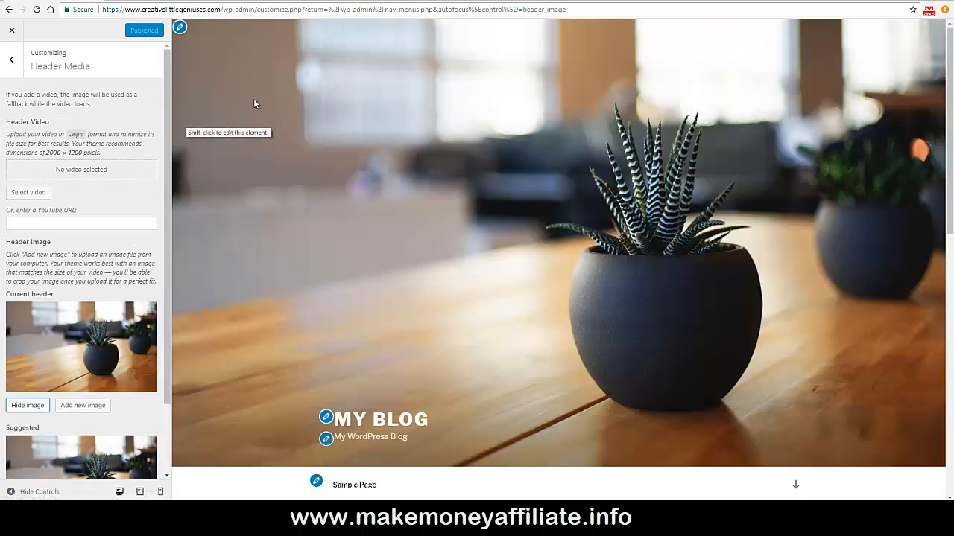
pyautogui.click(11, 32)
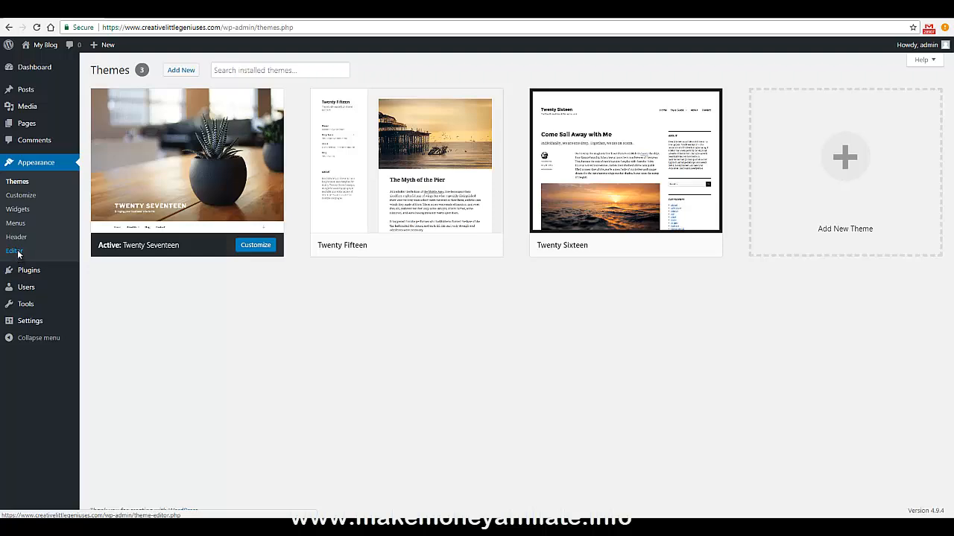
# Open the theme's style.css in the Appearance Editor and scroll through it.
pyautogui.click(18, 254)
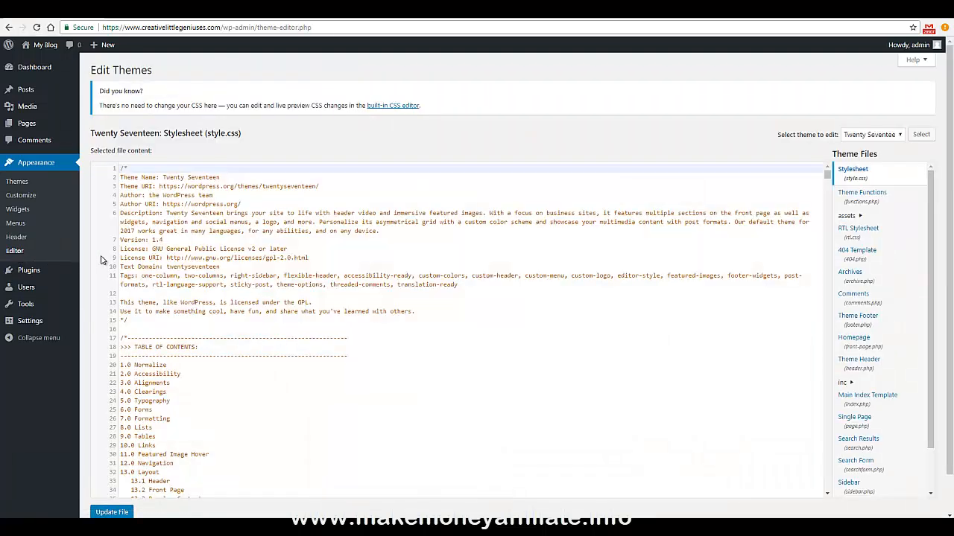
pyautogui.scroll(-10, 496, 231)
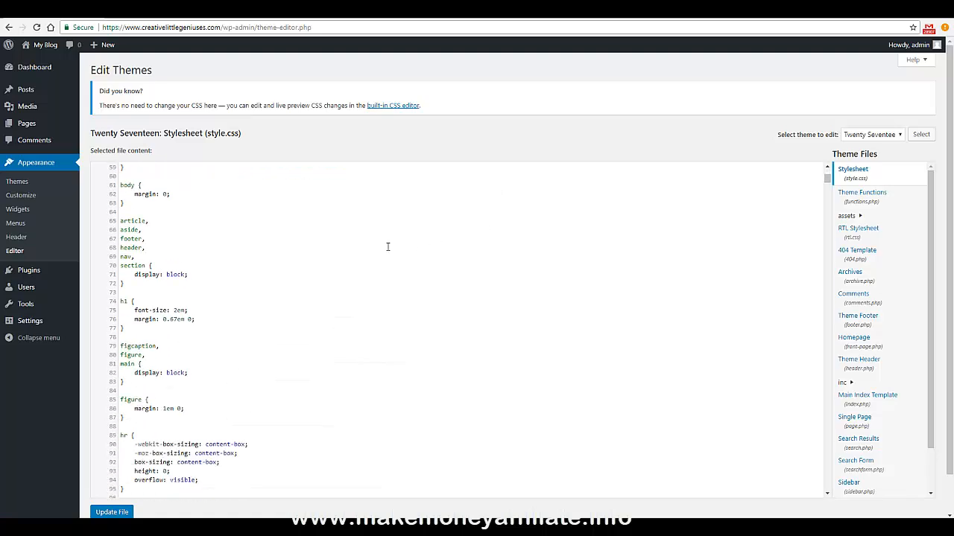
pyautogui.scroll(-6, 387, 246)
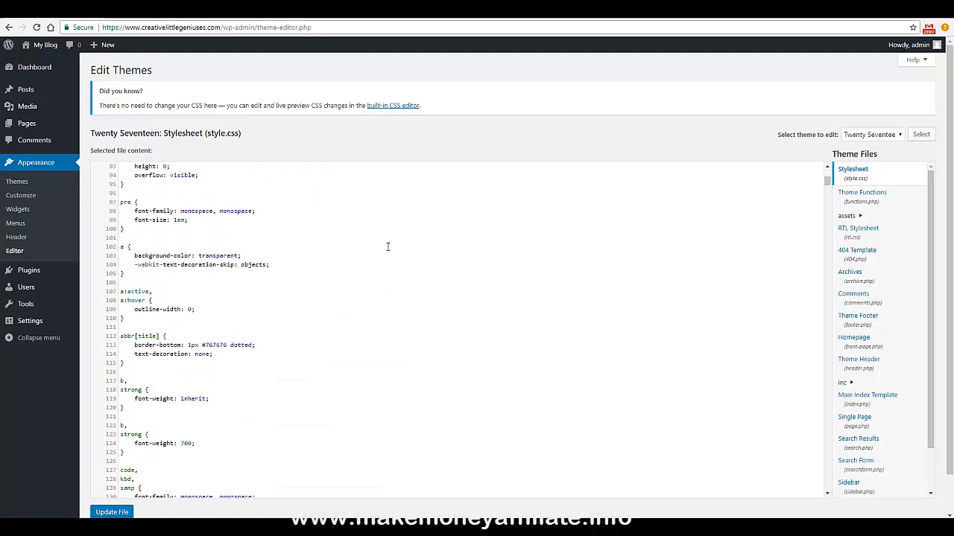
pyautogui.scroll(-5, 387, 246)
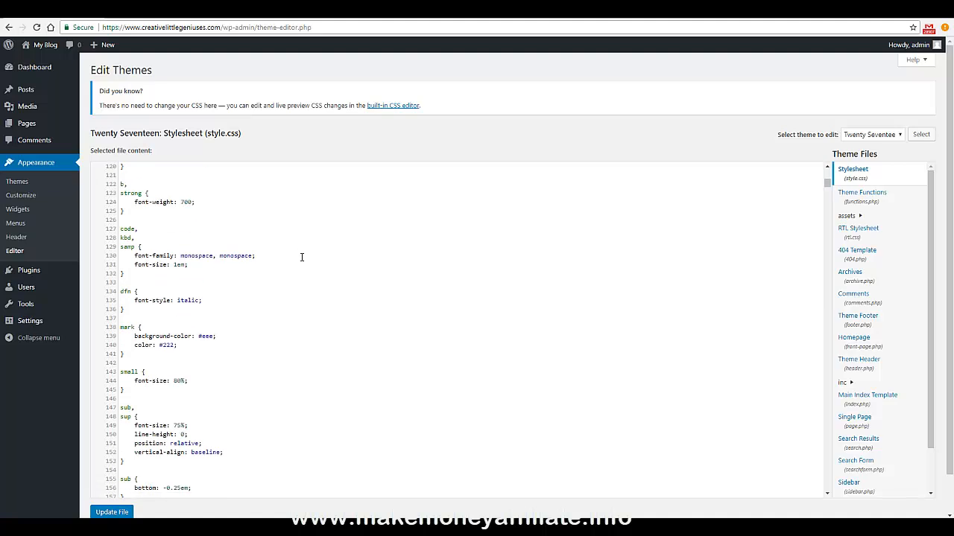
pyautogui.scroll(-2, 301, 257)
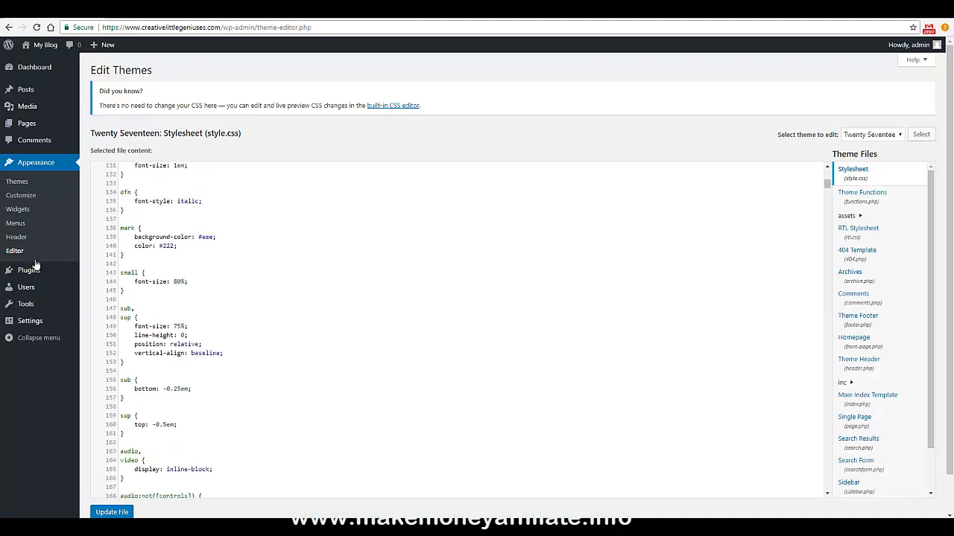
# Go to Plugins > Add New to see featured plugins like Akismet and Jetpack.
pyautogui.moveTo(33, 273)
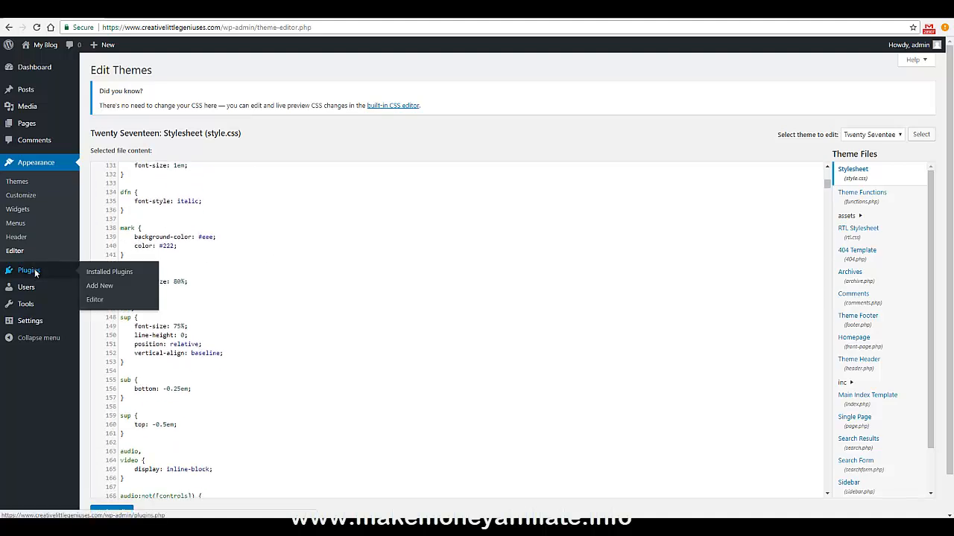
pyautogui.click(33, 273)
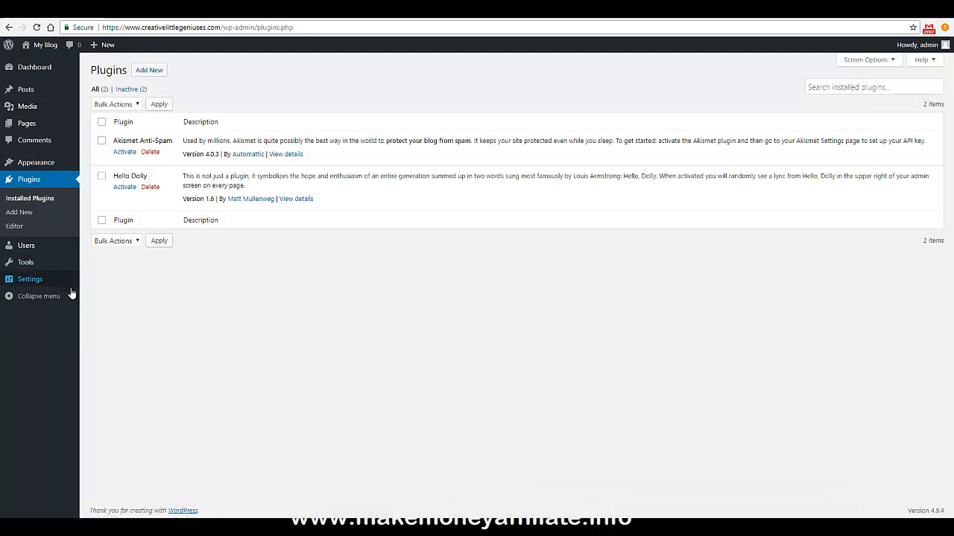
pyautogui.click(149, 72)
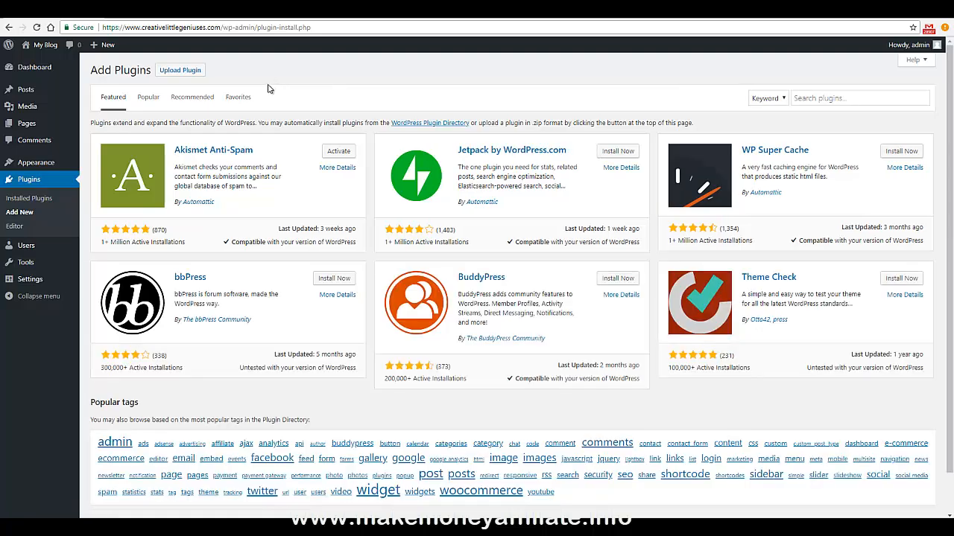
# Browse the Recommended plugins tab, then return to Installed Plugins and open the Users list.
pyautogui.click(191, 100)
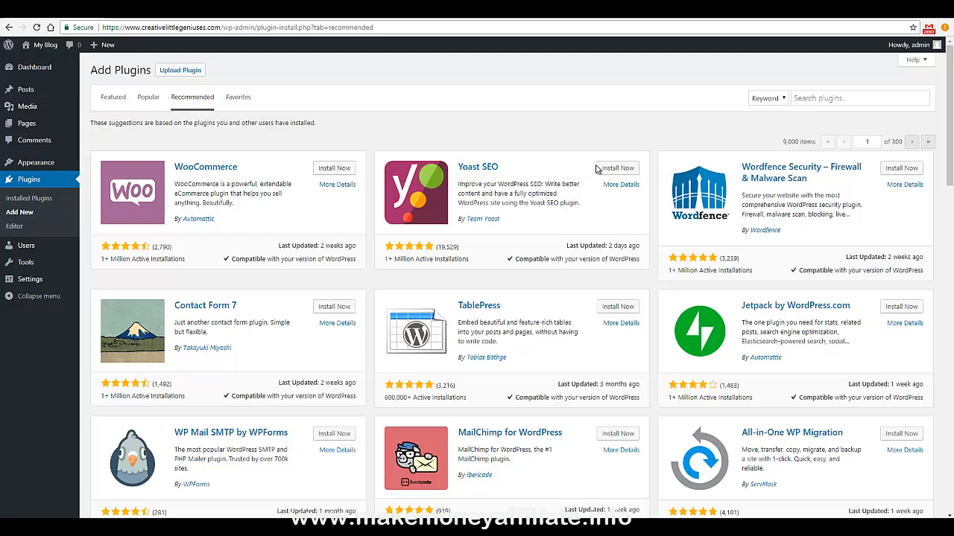
pyautogui.scroll(-2, 273, 207)
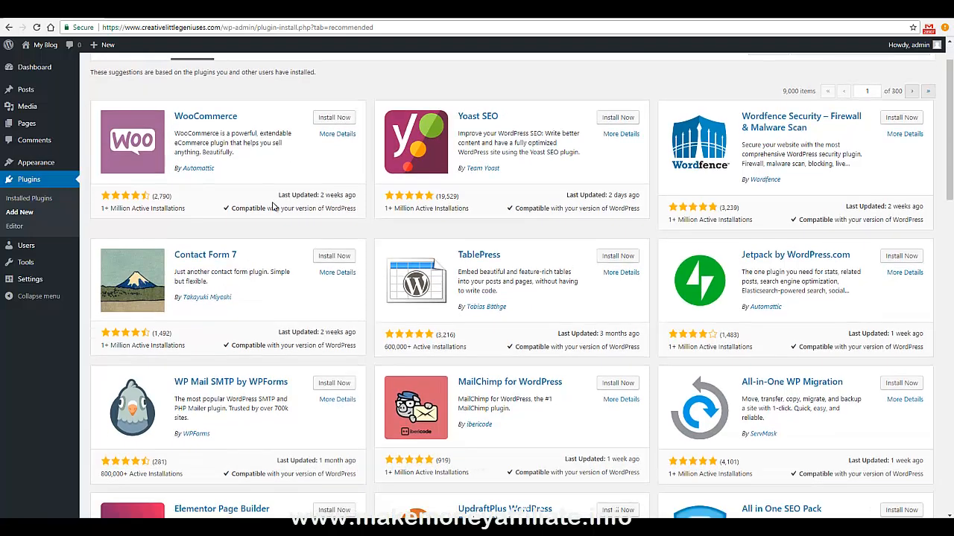
pyautogui.moveTo(63, 242)
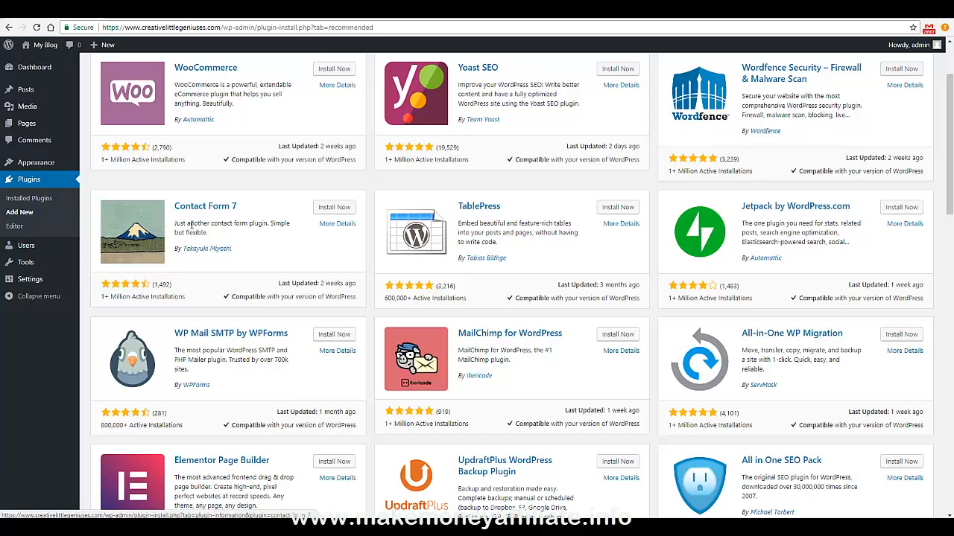
pyautogui.scroll(-3, 240, 230)
pyautogui.scroll(-5, 240, 230)
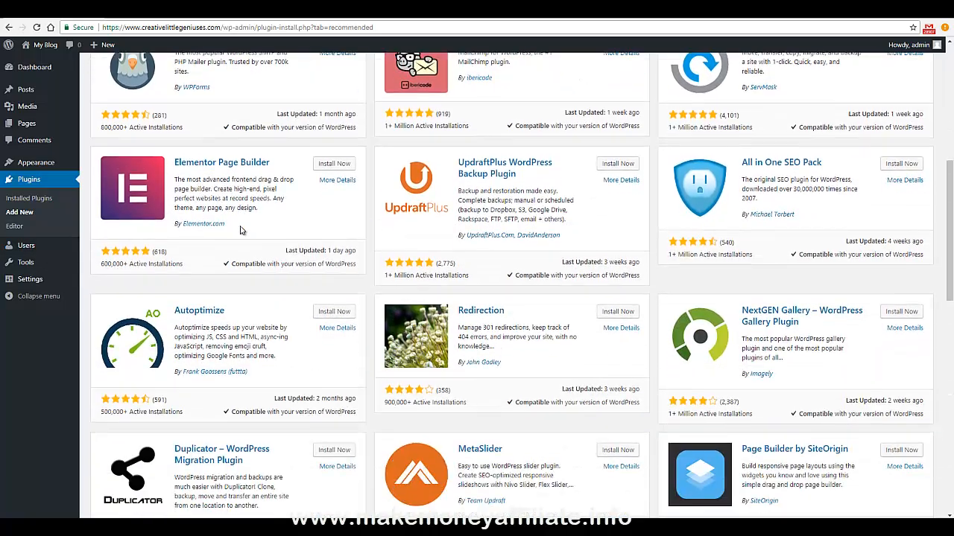
pyautogui.scroll(-4, 241, 228)
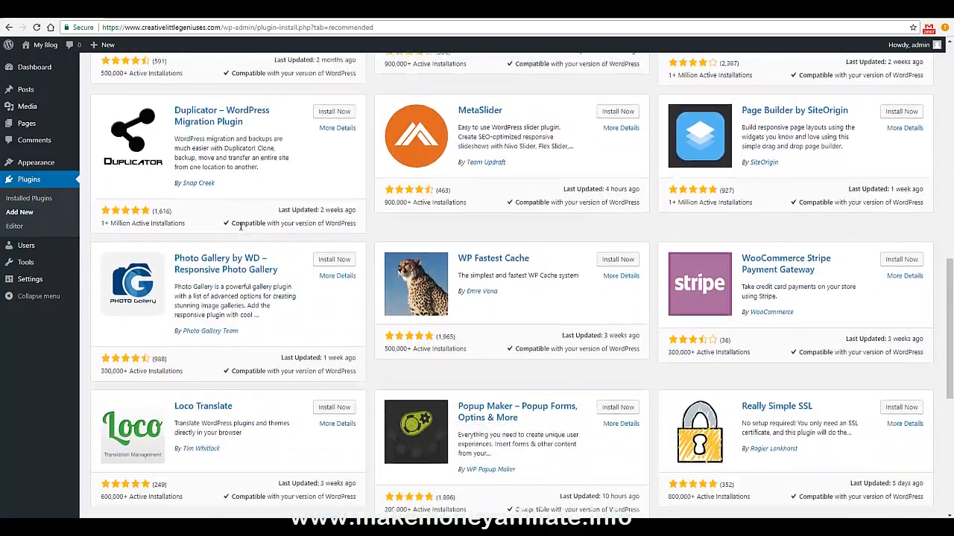
pyautogui.scroll(-3, 240, 226)
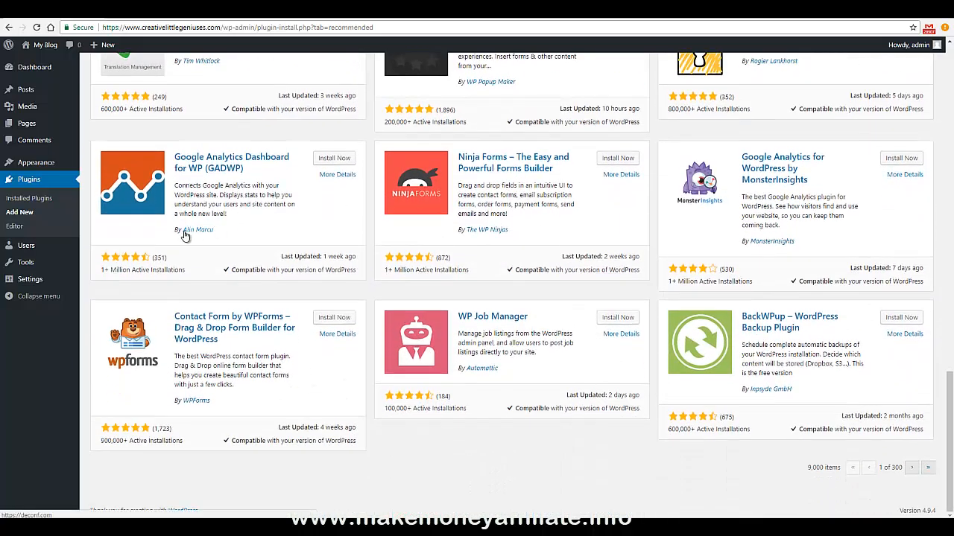
pyautogui.scroll(10, 276, 220)
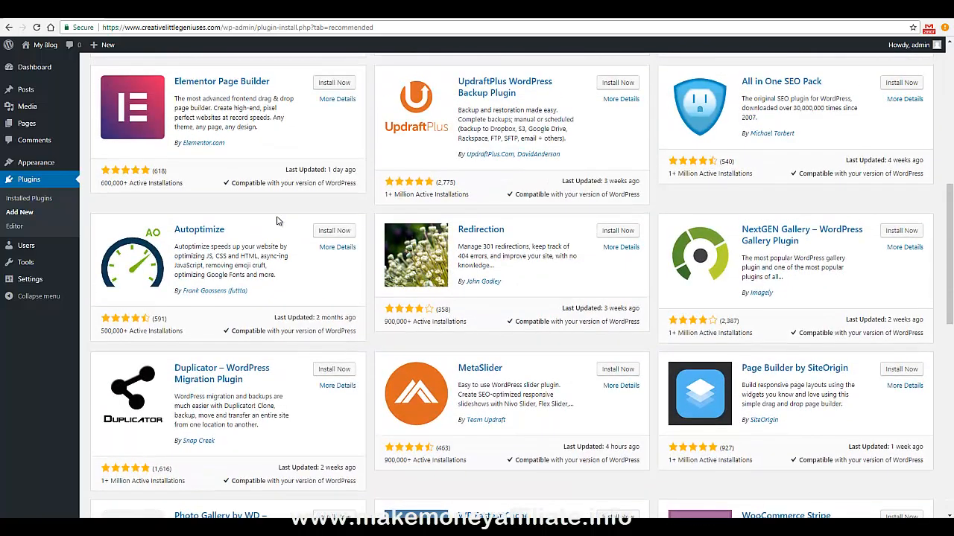
pyautogui.scroll(2, 276, 220)
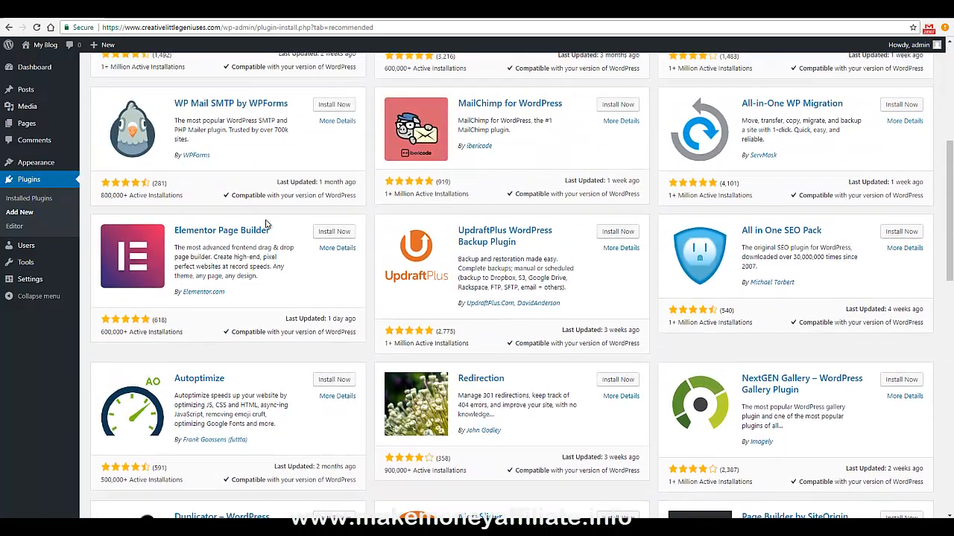
pyautogui.scroll(3, 261, 223)
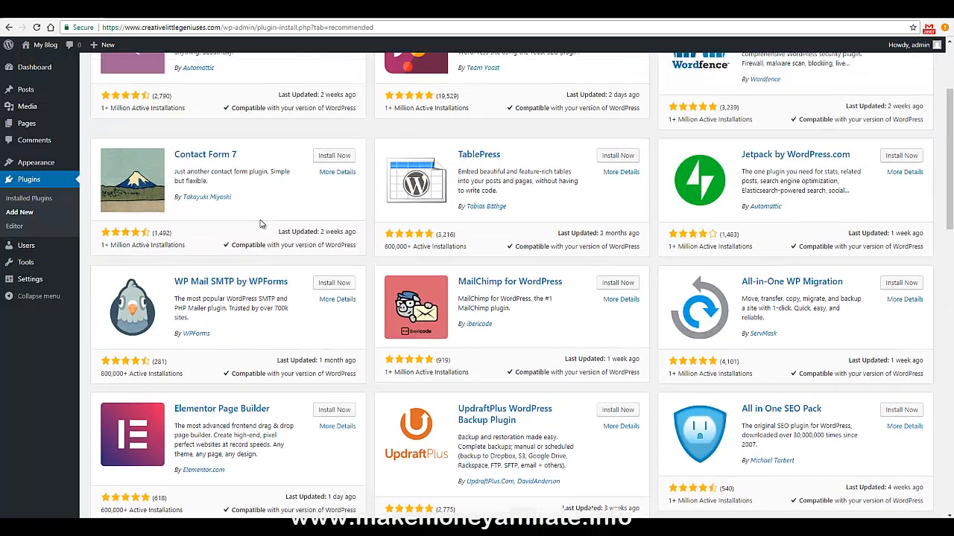
pyautogui.scroll(3, 261, 224)
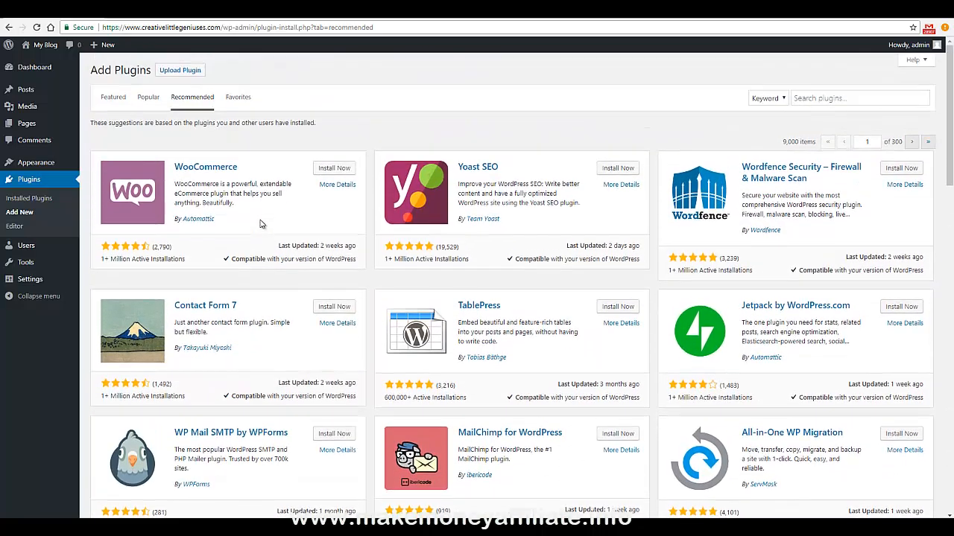
pyautogui.click(33, 198)
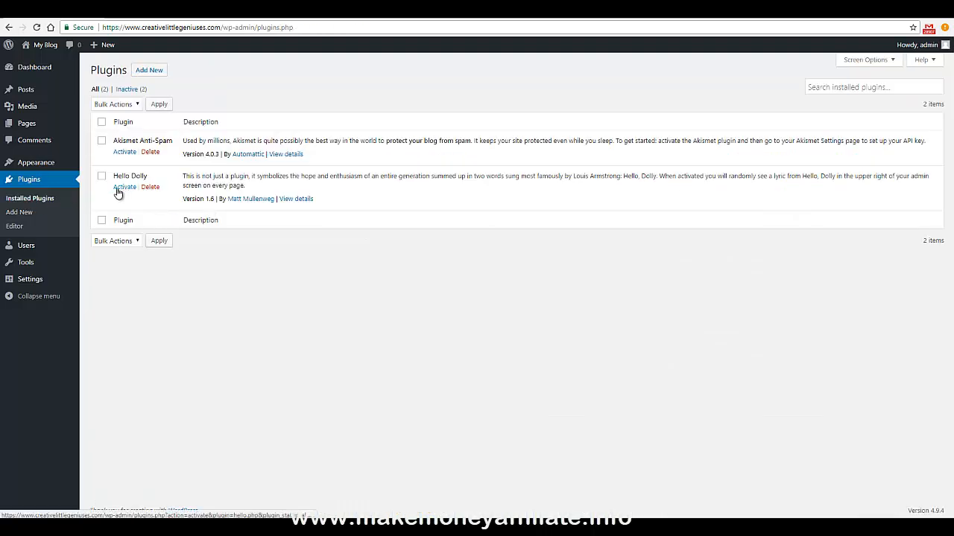
pyautogui.click(38, 246)
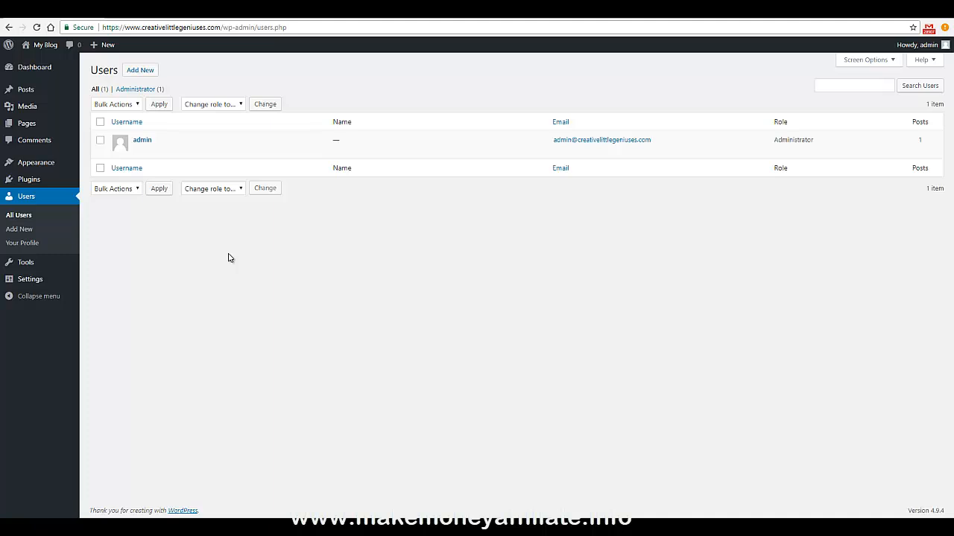
# Create a Subscriber user with a username, pasted e-mail and generated password, then open its profile.
pyautogui.click(22, 230)
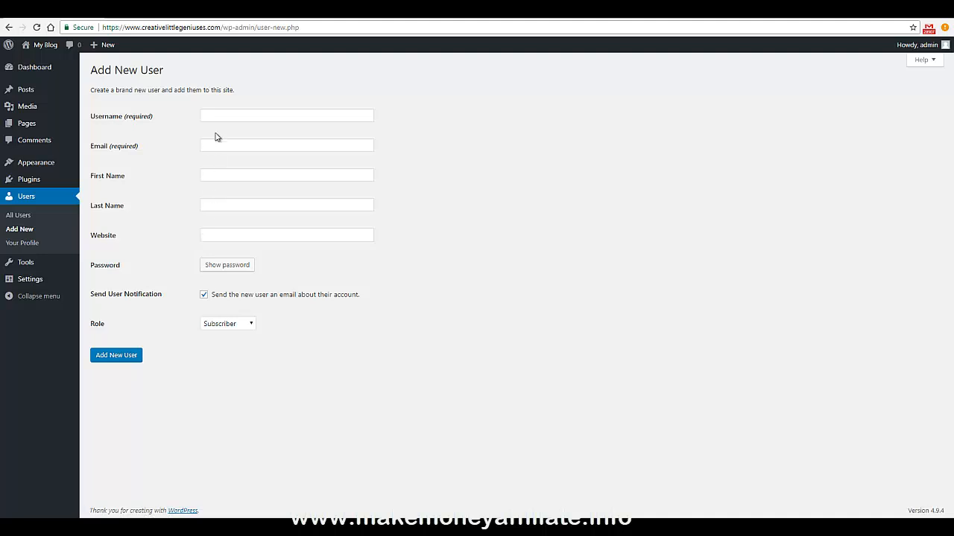
pyautogui.click(218, 117)
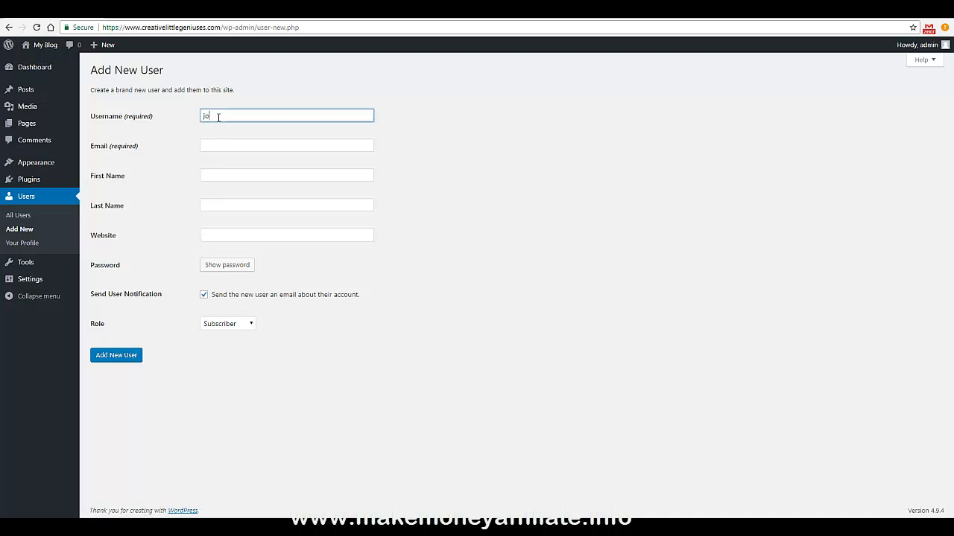
pyautogui.click(266, 136)
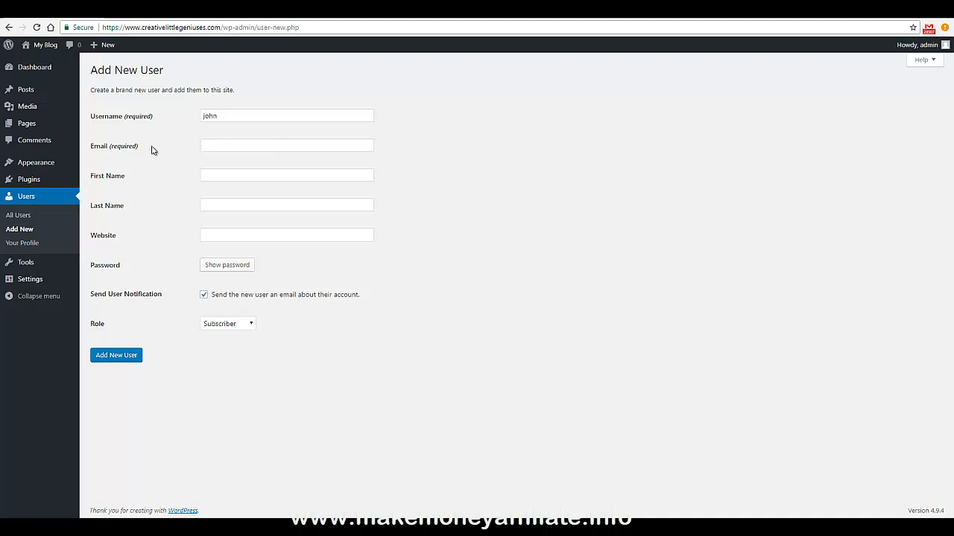
pyautogui.click(209, 145)
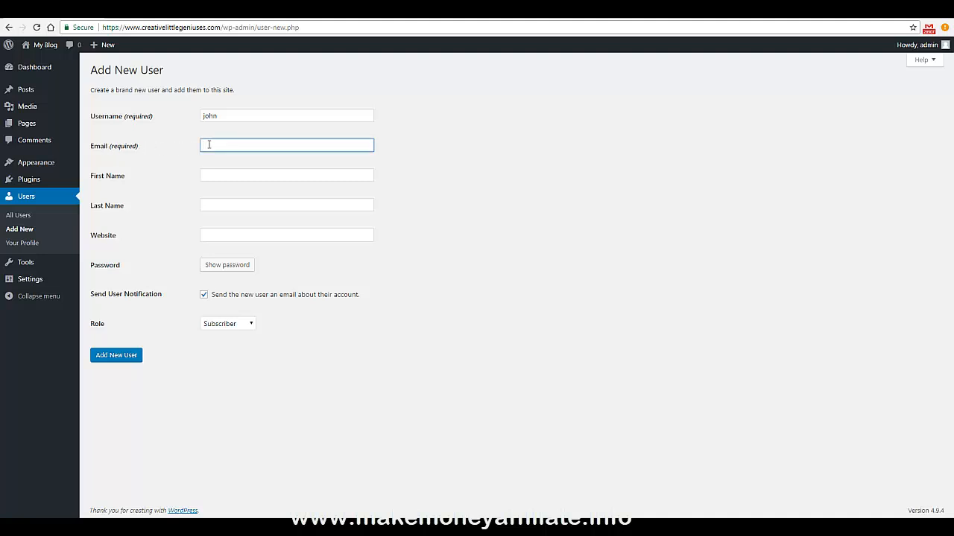
pyautogui.hotkey('ctrl', 'v')
pyautogui.click(224, 264)
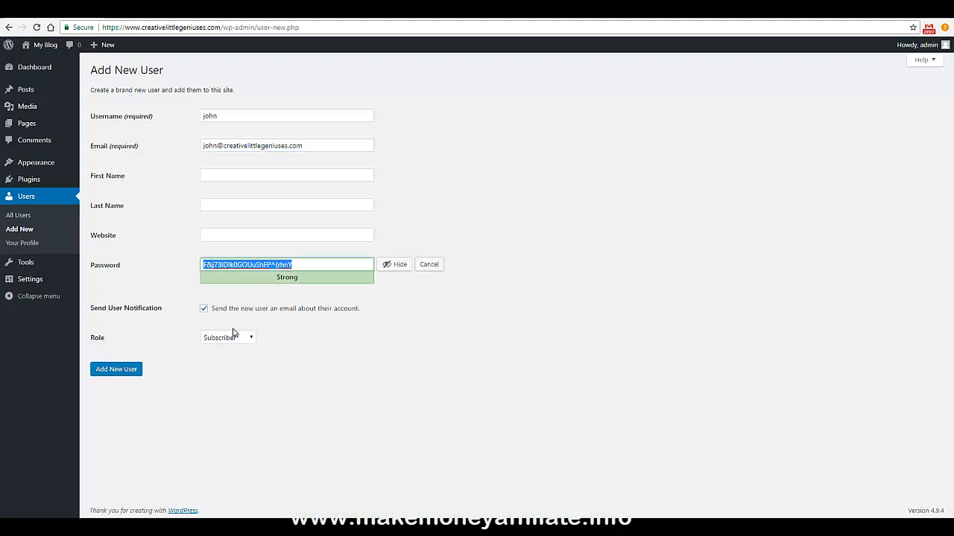
pyautogui.click(115, 371)
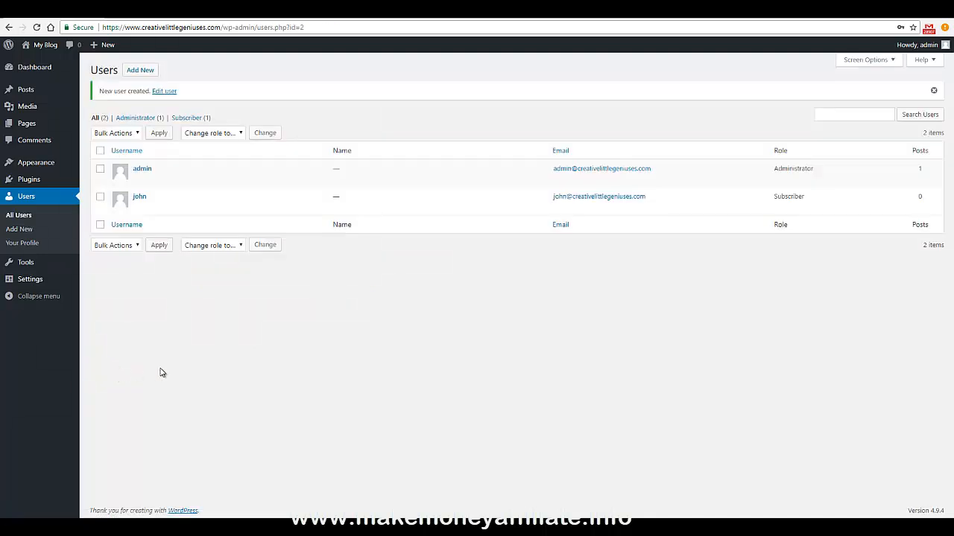
pyautogui.click(139, 196)
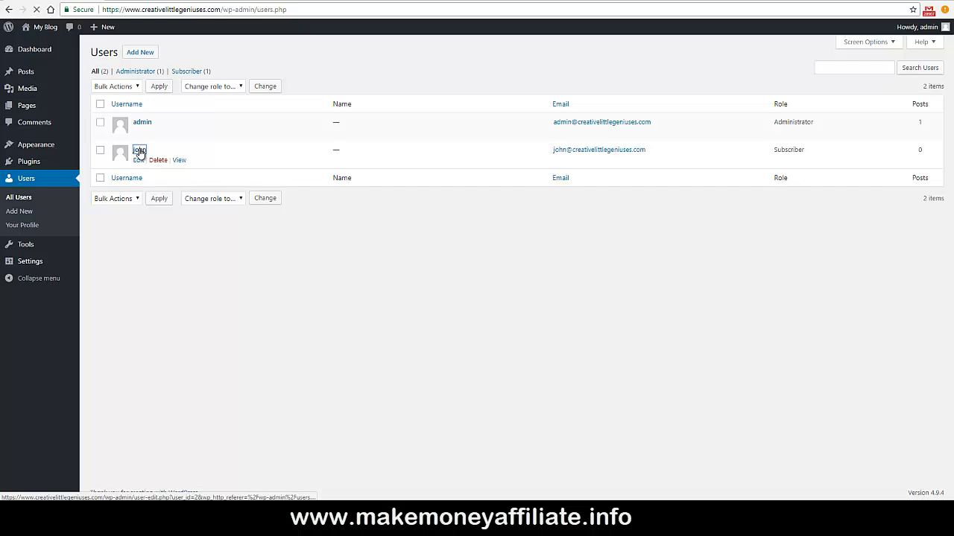
# Review the new user's Role dropdown options, keep Subscriber, and scroll down the profile.
pyautogui.scroll(-2, 256, 240)
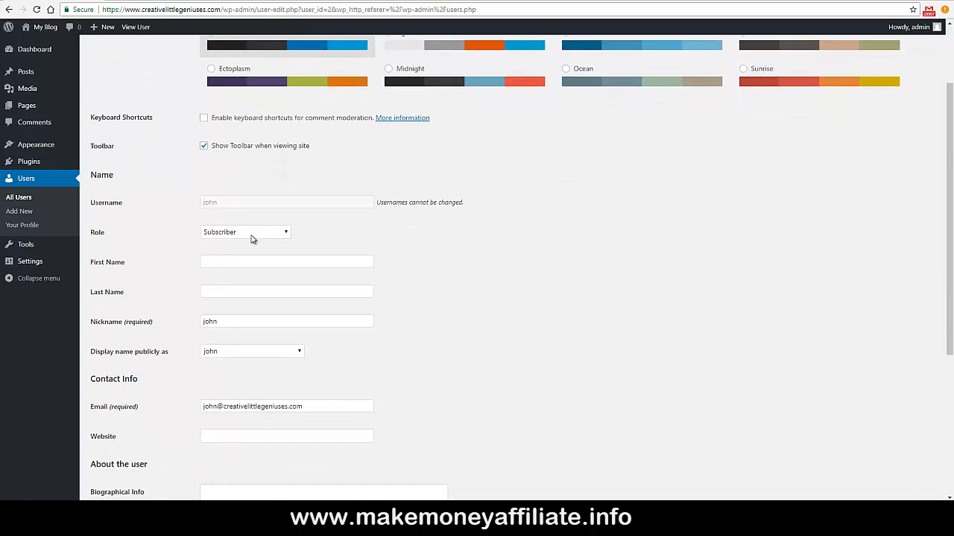
pyautogui.click(252, 235)
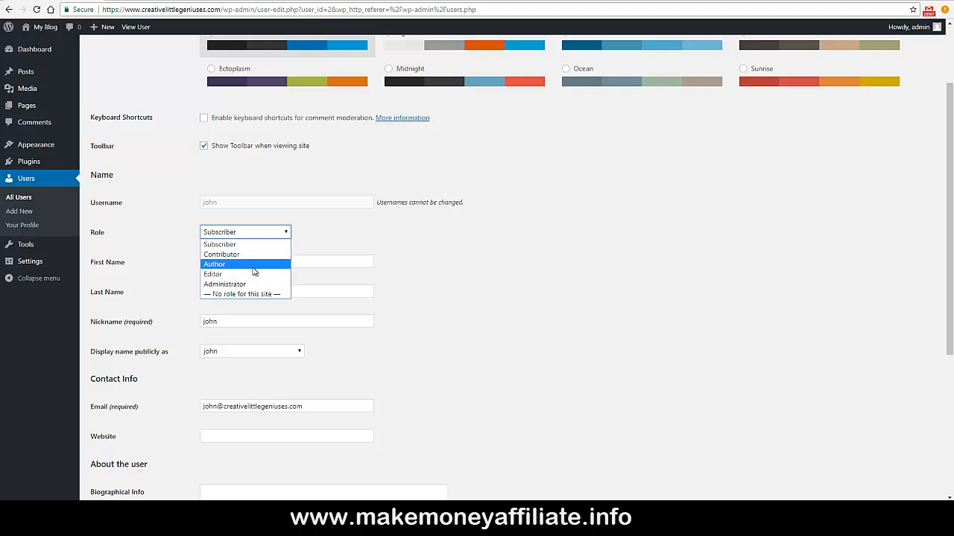
pyautogui.click(269, 267)
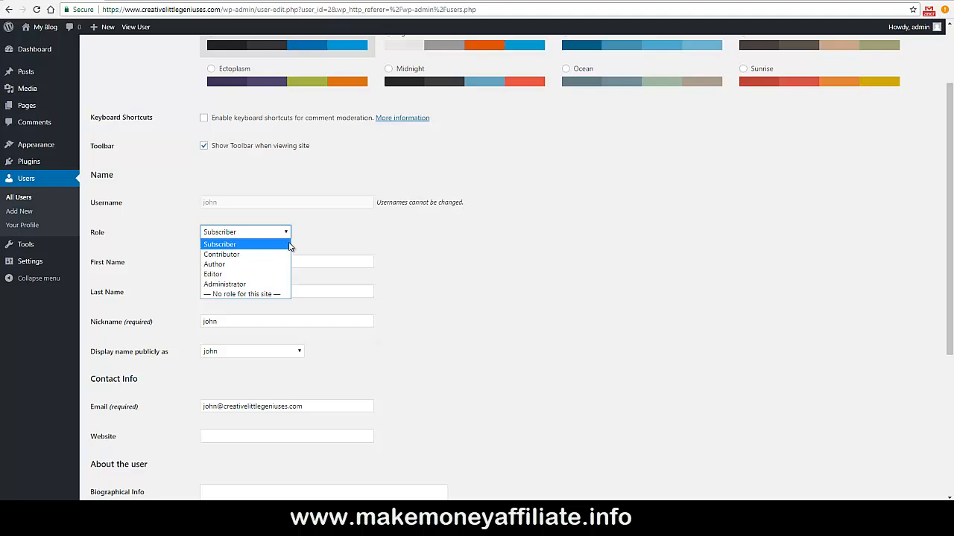
pyautogui.click(323, 242)
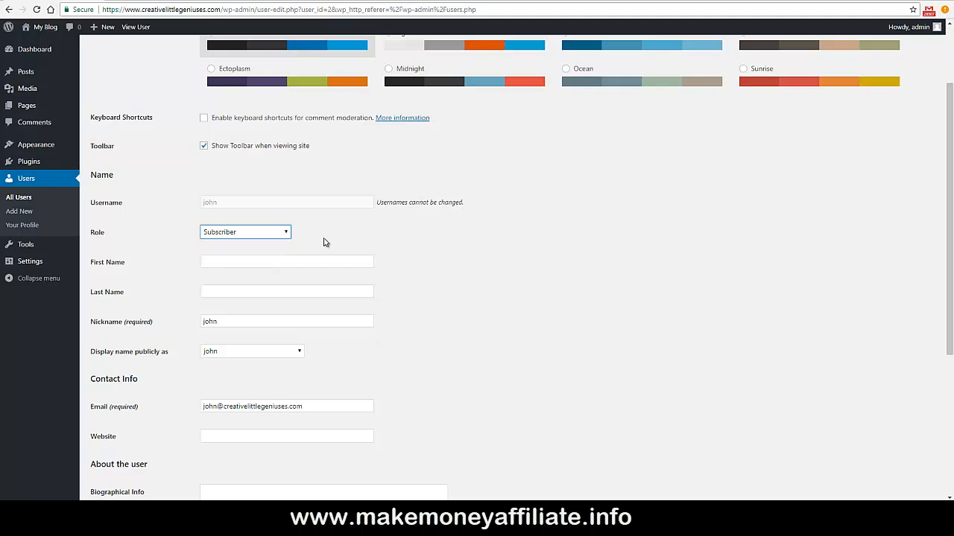
pyautogui.scroll(-2, 420, 252)
pyautogui.scroll(-1, 419, 254)
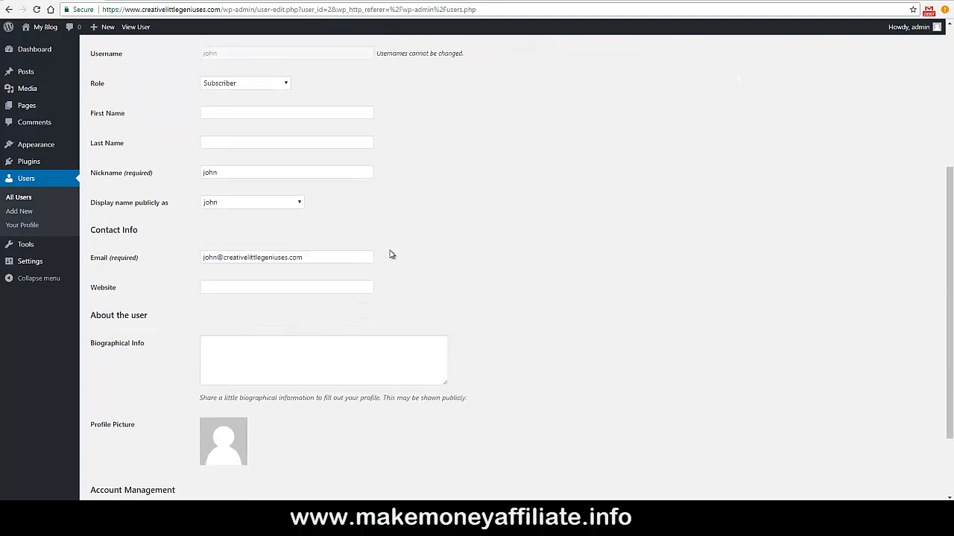
# Look over Tools and the settings pages, turning off the anyone-can-register membership option.
pyautogui.click(25, 245)
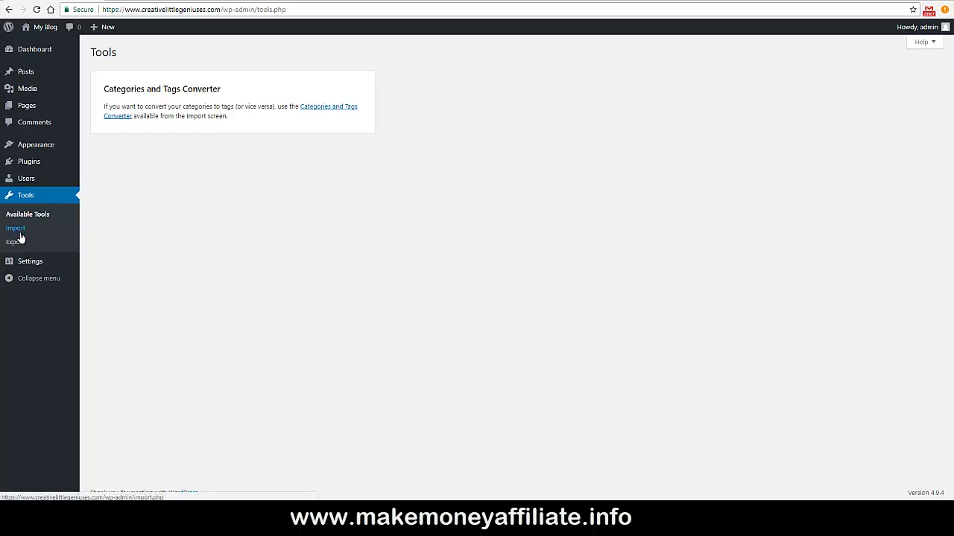
pyautogui.click(28, 261)
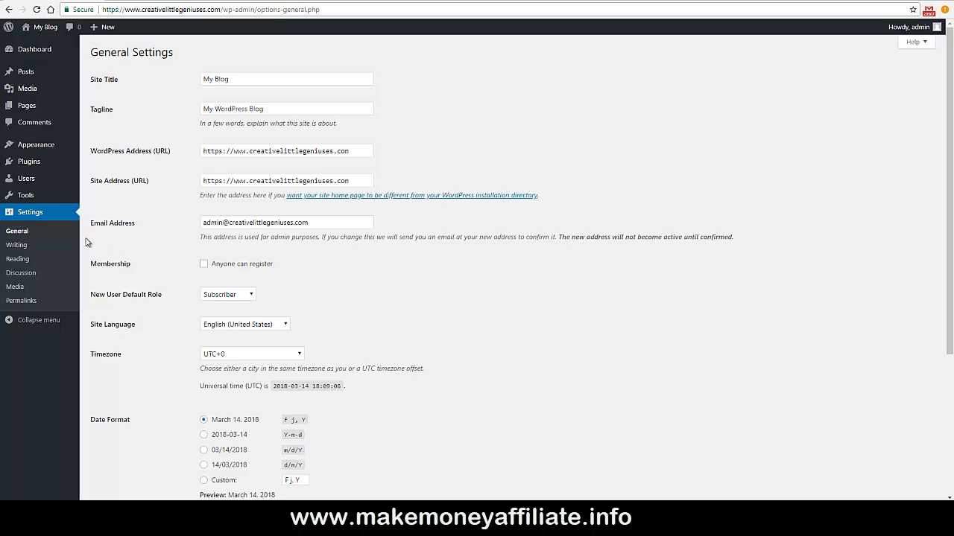
pyautogui.click(28, 245)
pyautogui.scroll(-3, 149, 195)
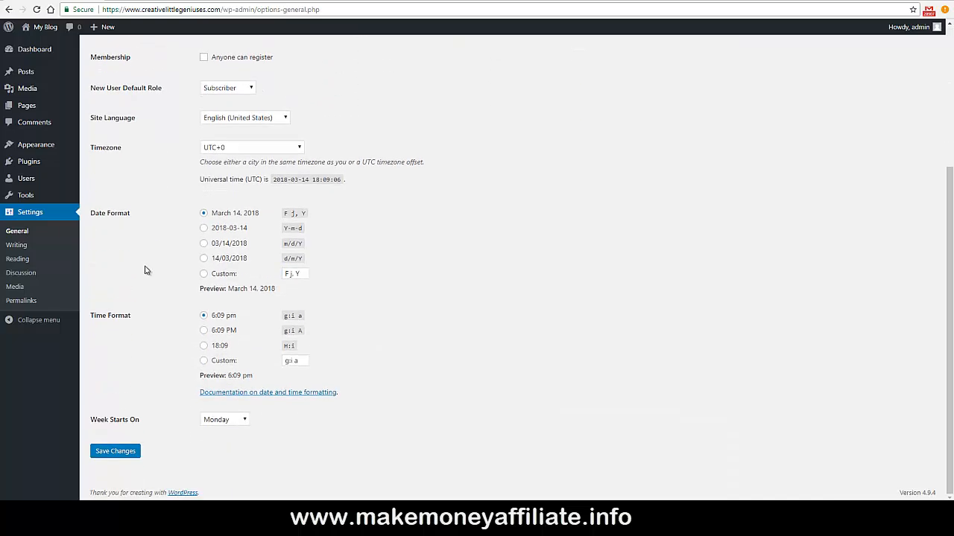
pyautogui.scroll(1, 151, 257)
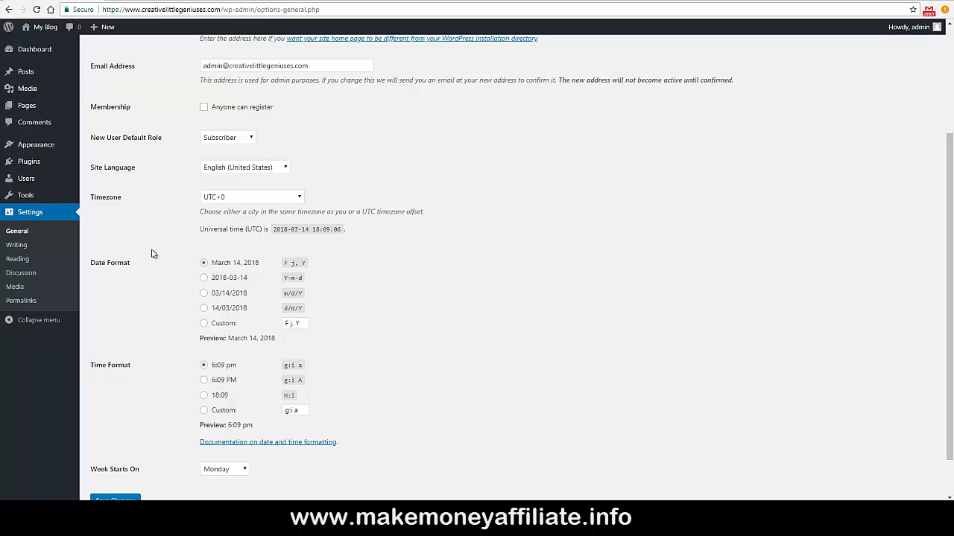
pyautogui.click(204, 109)
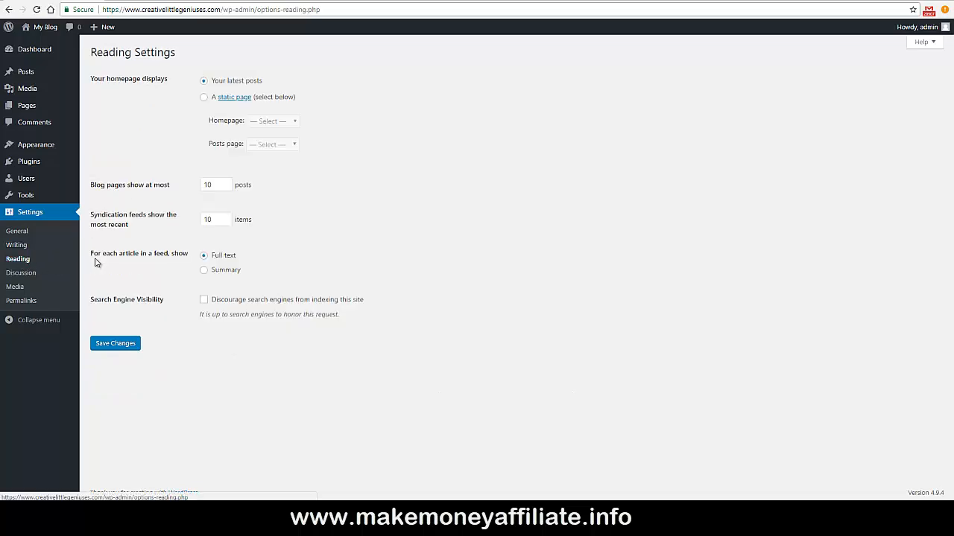
# Make the homepage the static Sample Page, leaving the posts page unselected.
pyautogui.click(203, 98)
pyautogui.click(269, 121)
pyautogui.click(276, 141)
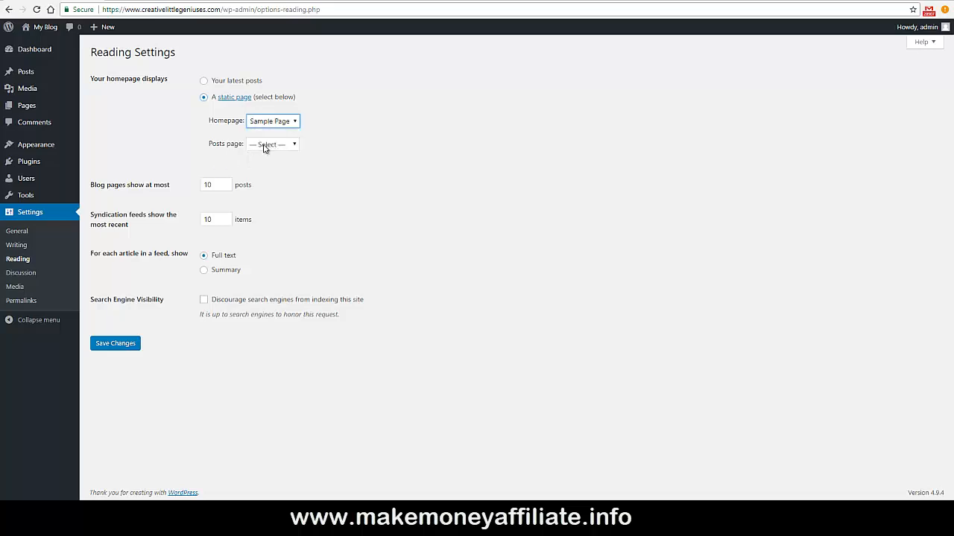
pyautogui.click(264, 146)
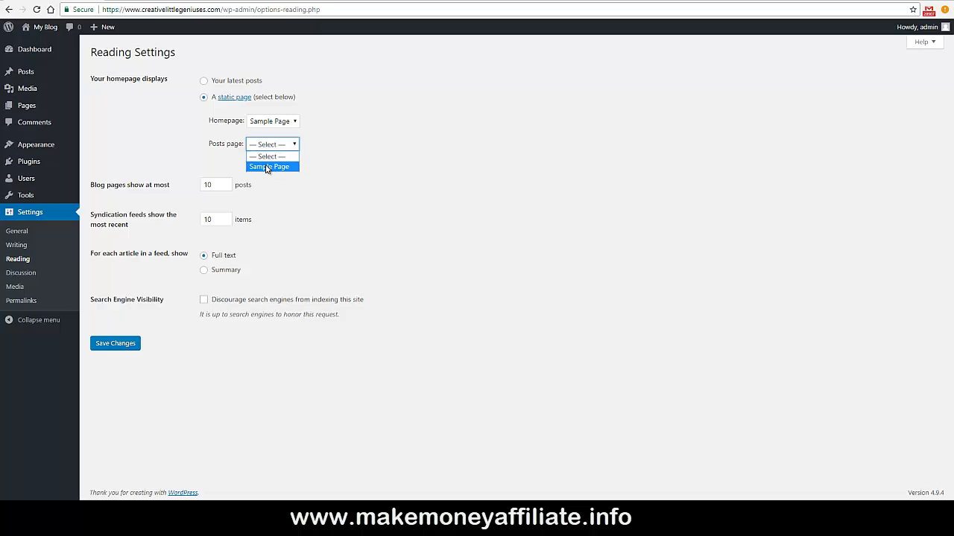
pyautogui.click(274, 188)
pyautogui.click(202, 197)
# Keep search engines allowed to index the site and move on to Discussion settings.
pyautogui.click(205, 301)
pyautogui.click(204, 301)
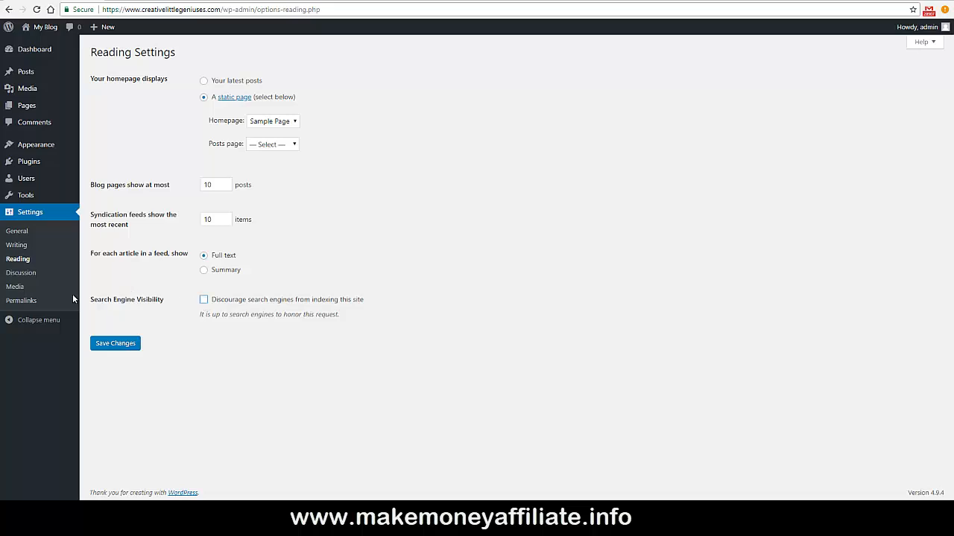
pyautogui.click(56, 278)
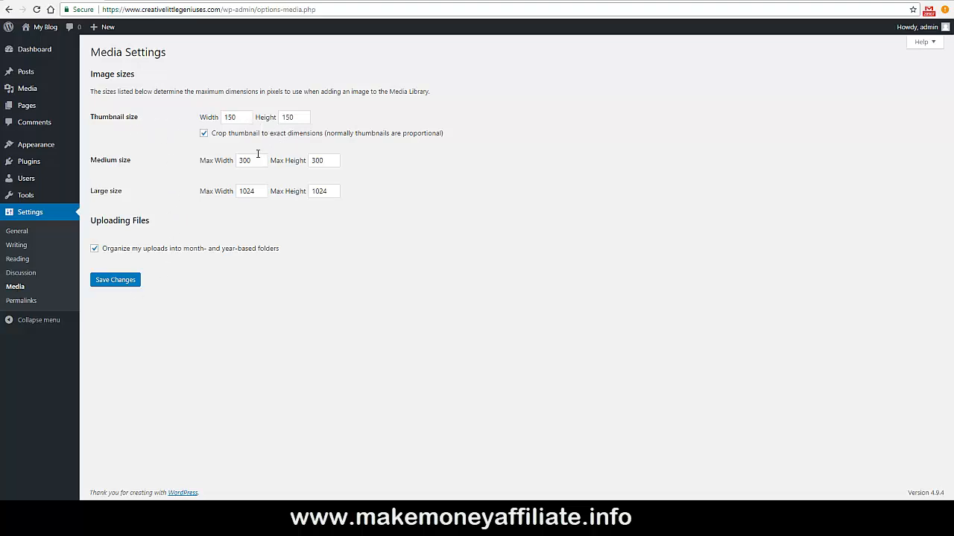
# Switch permalinks to the Post name structure /%postname%/ and save the change.
pyautogui.click(21, 301)
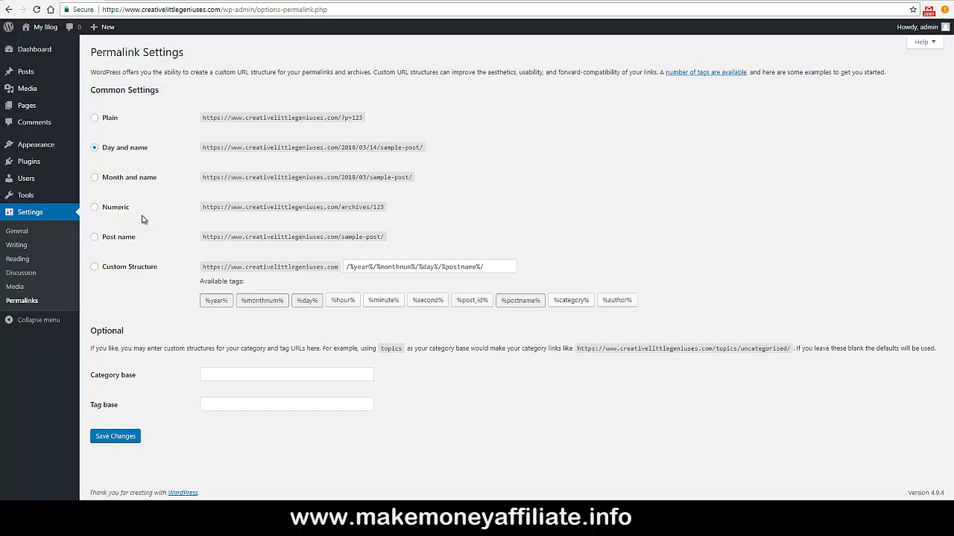
pyautogui.click(95, 237)
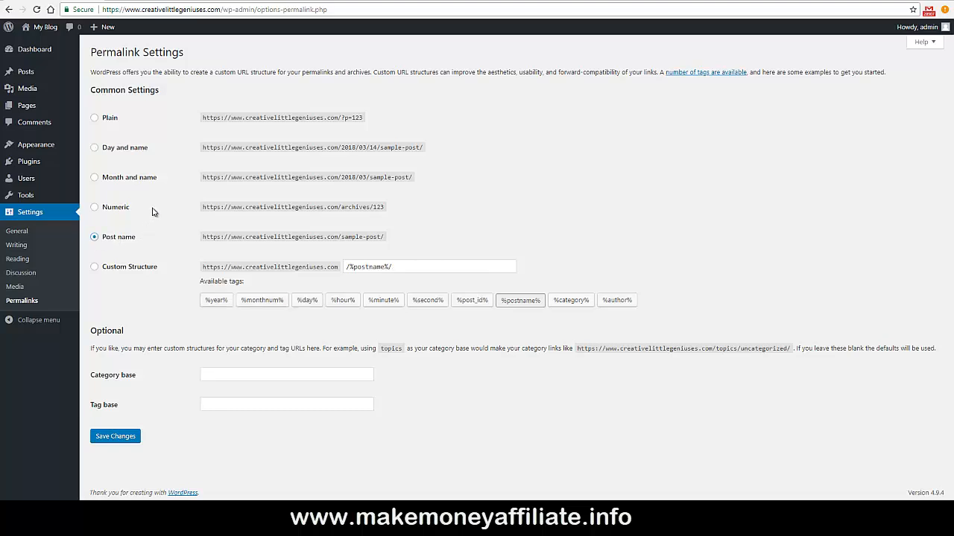
pyautogui.click(112, 438)
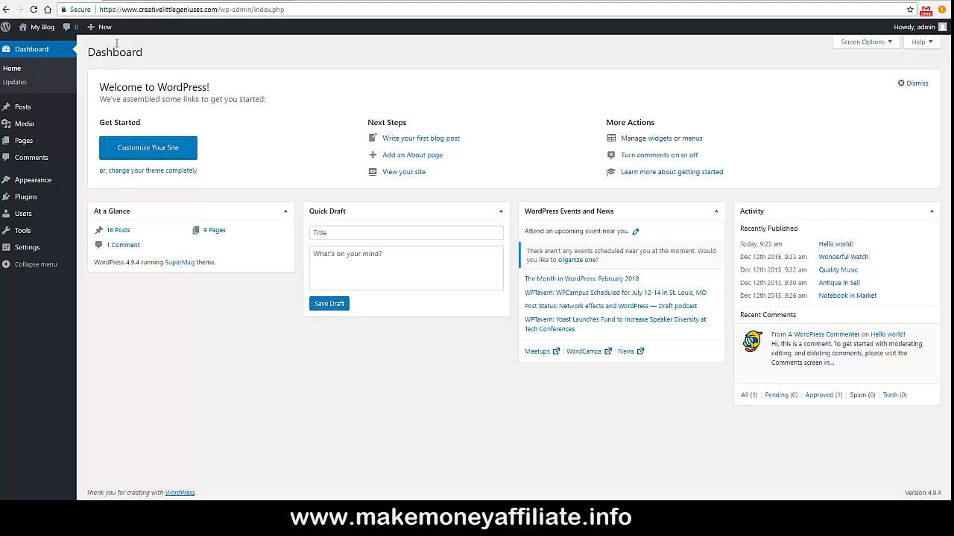
pyautogui.moveTo(8, 32)
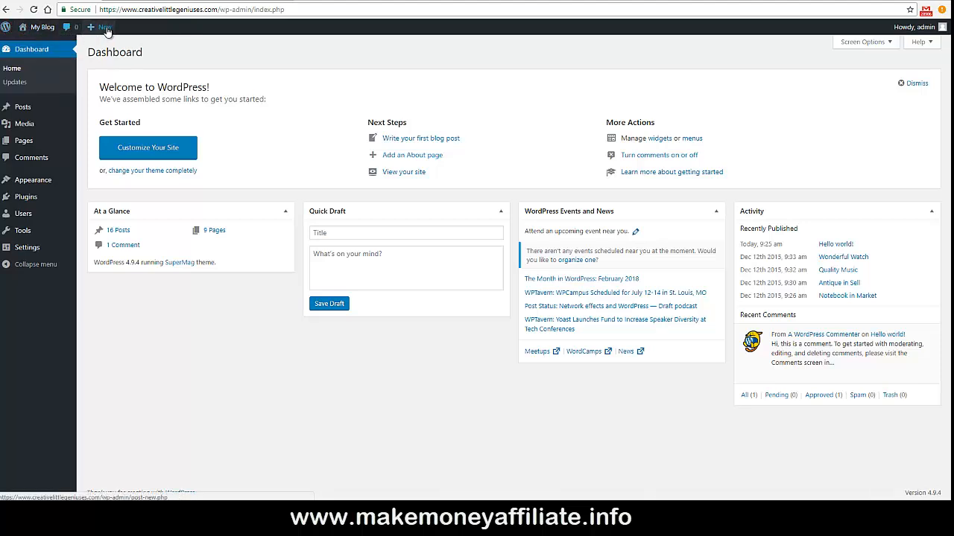
pyautogui.moveTo(903, 32)
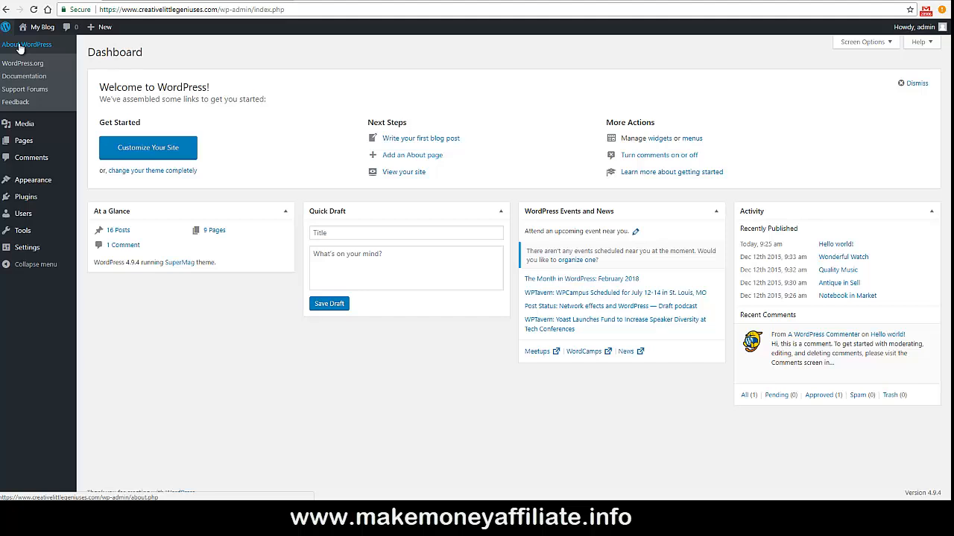
pyautogui.click(20, 46)
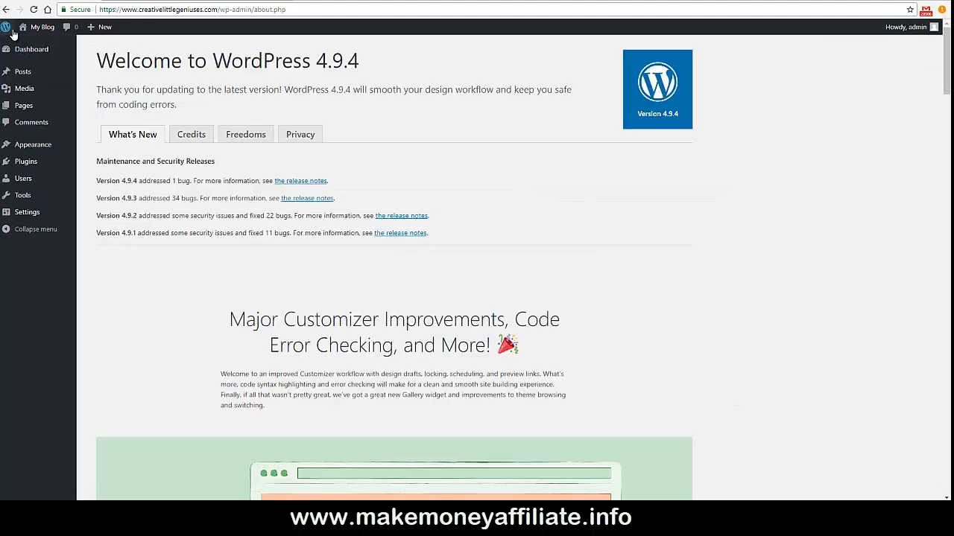
pyautogui.moveTo(8, 29)
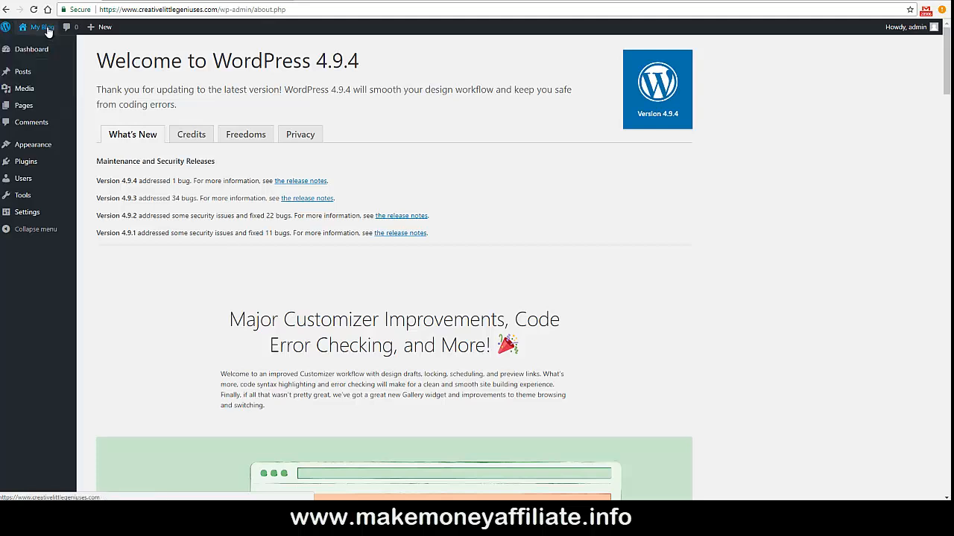
pyautogui.moveTo(45, 30)
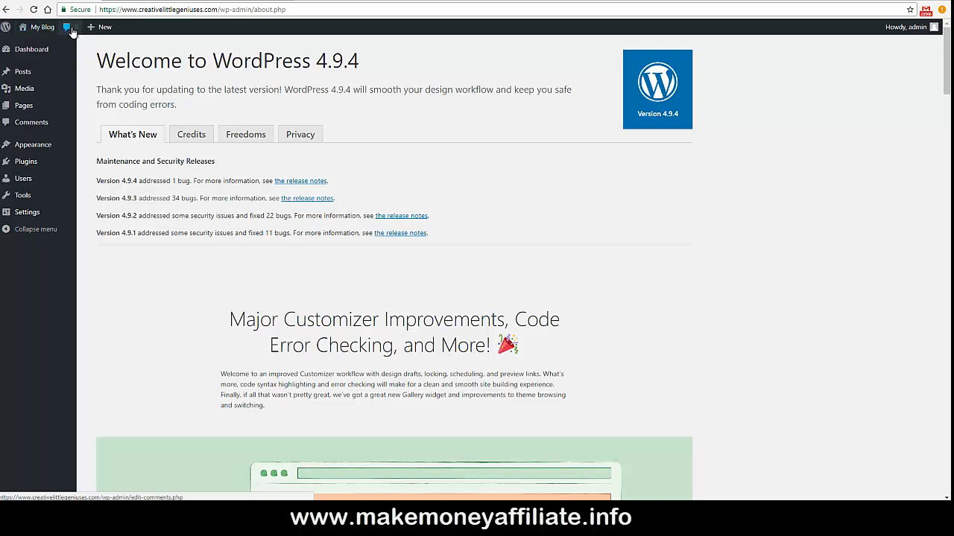
pyautogui.moveTo(96, 29)
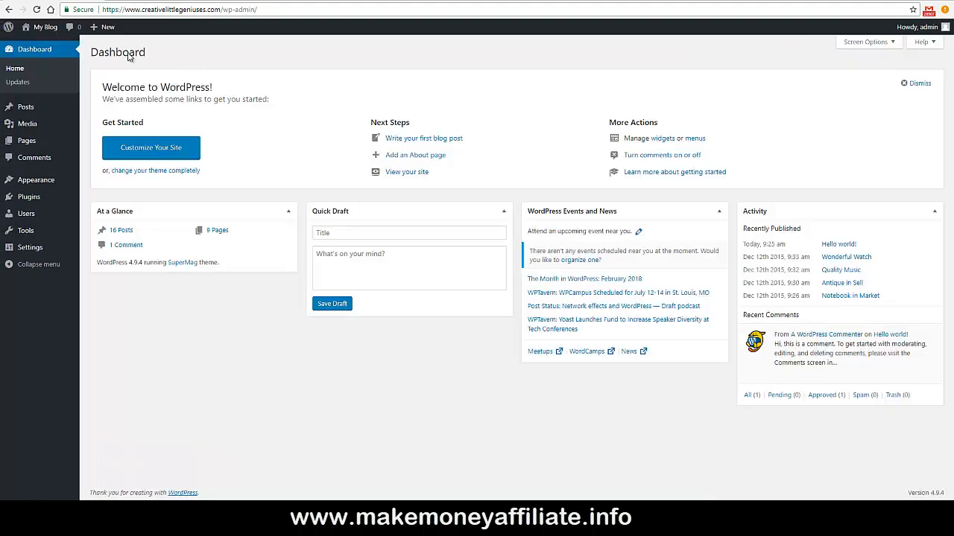
pyautogui.click(46, 31)
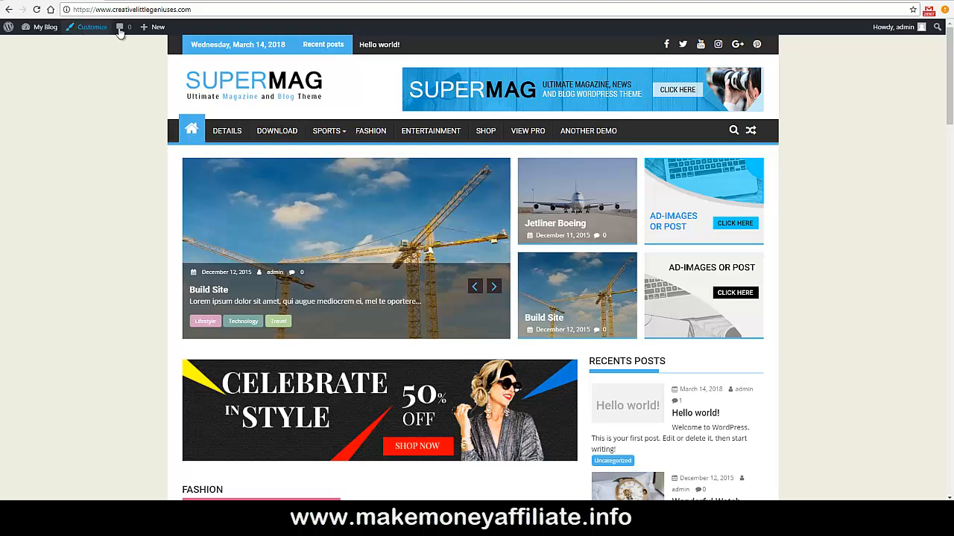
pyautogui.click(48, 29)
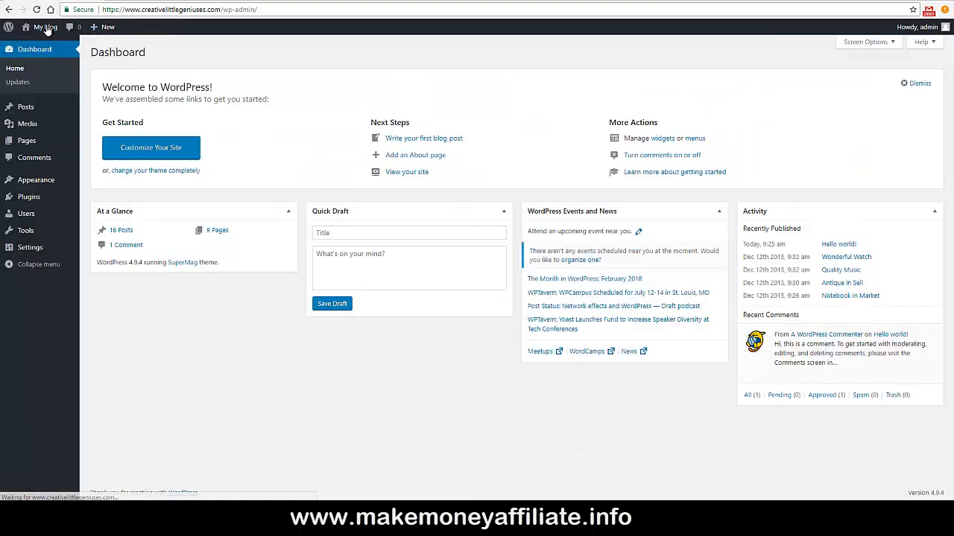